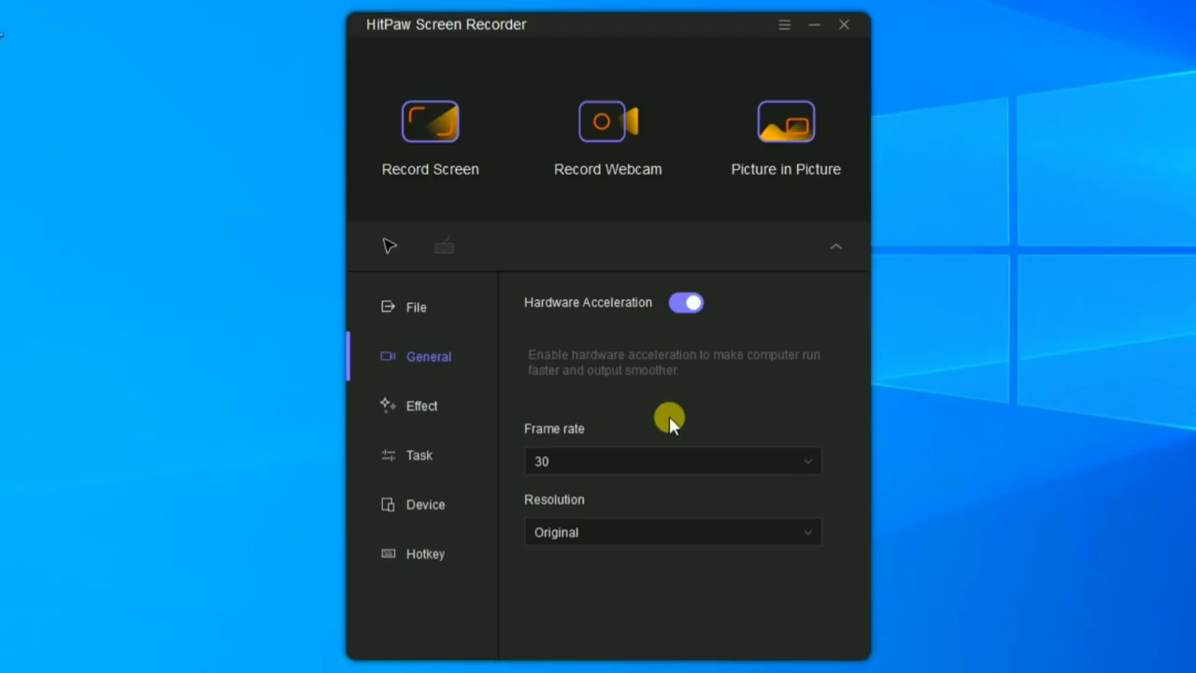
Step: Set the recording frame rate to 60 and the resolution to 1920×1080
left_click(670, 463)
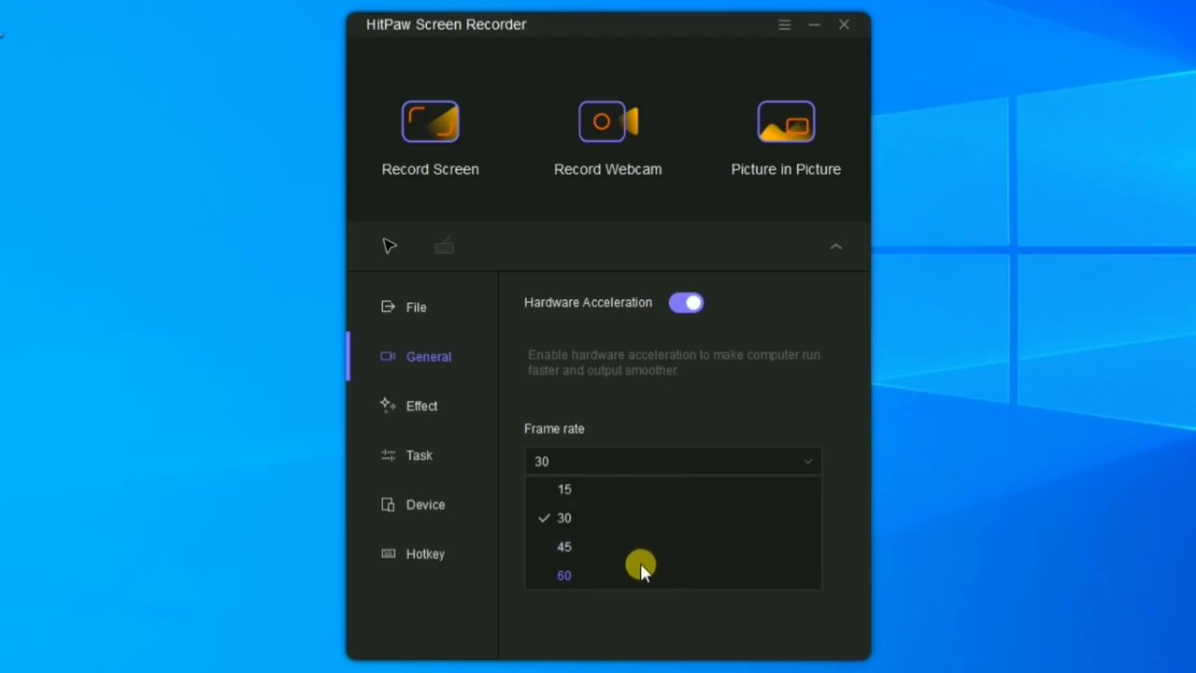
left_click(641, 572)
left_click(634, 546)
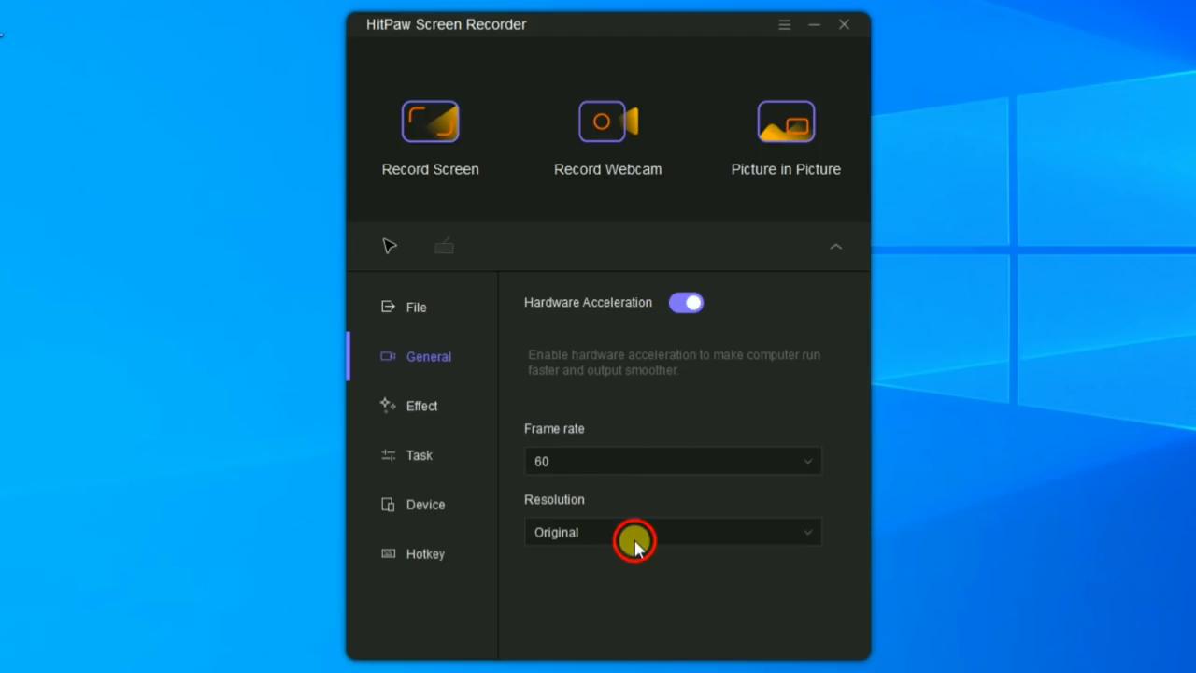
left_click(612, 476)
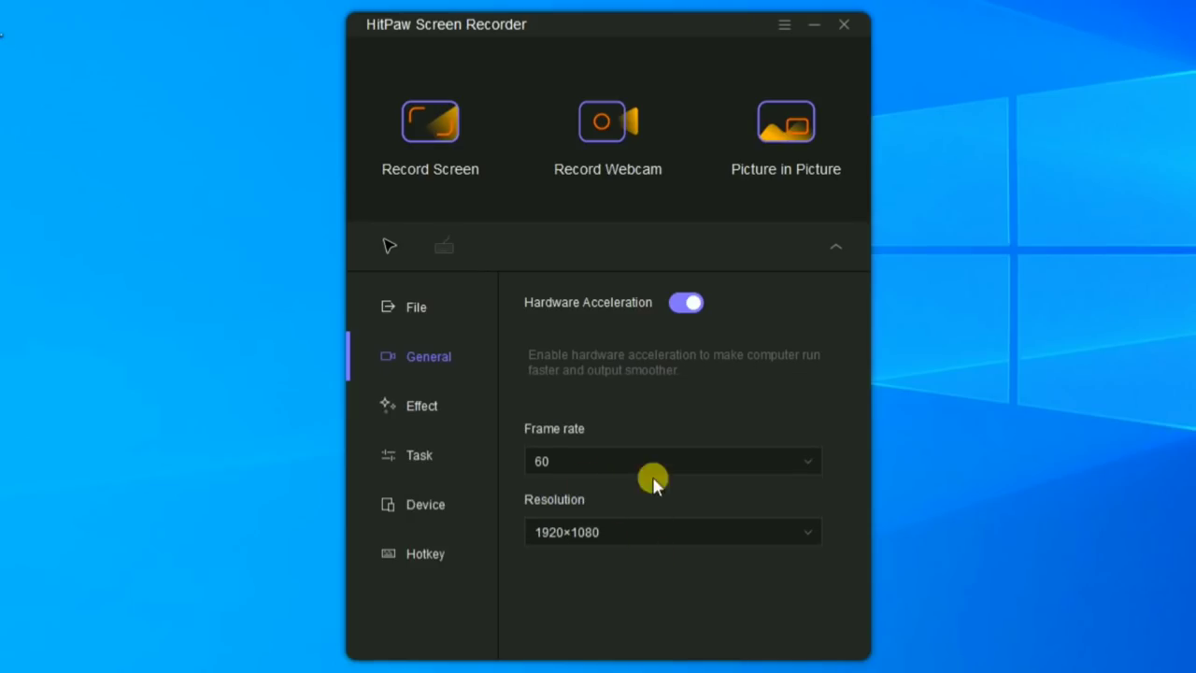
Step: Look through the Effect, Task and Device settings of the recorder
left_click(394, 406)
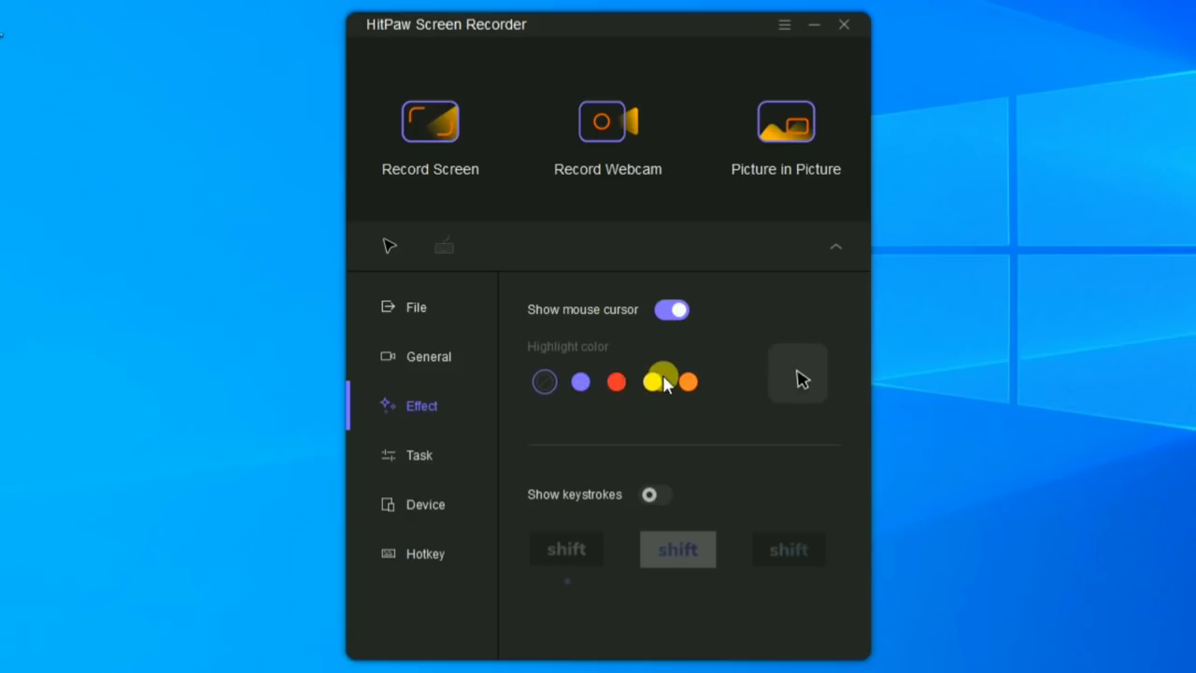
left_click(457, 458)
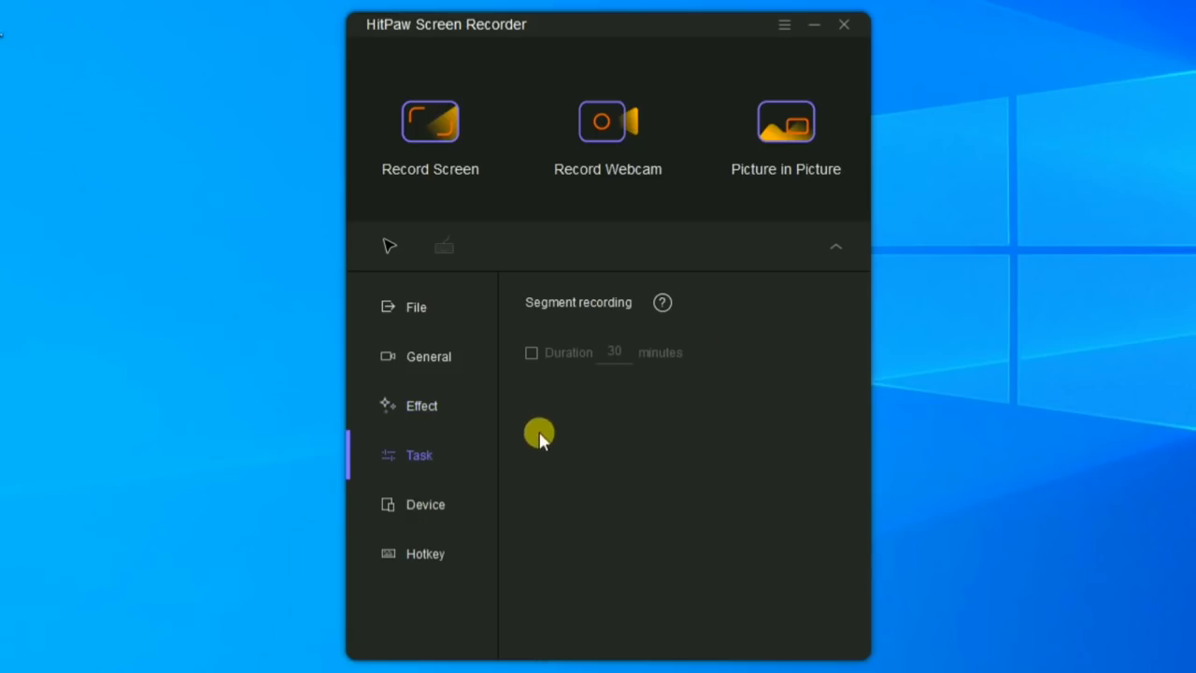
left_click(464, 501)
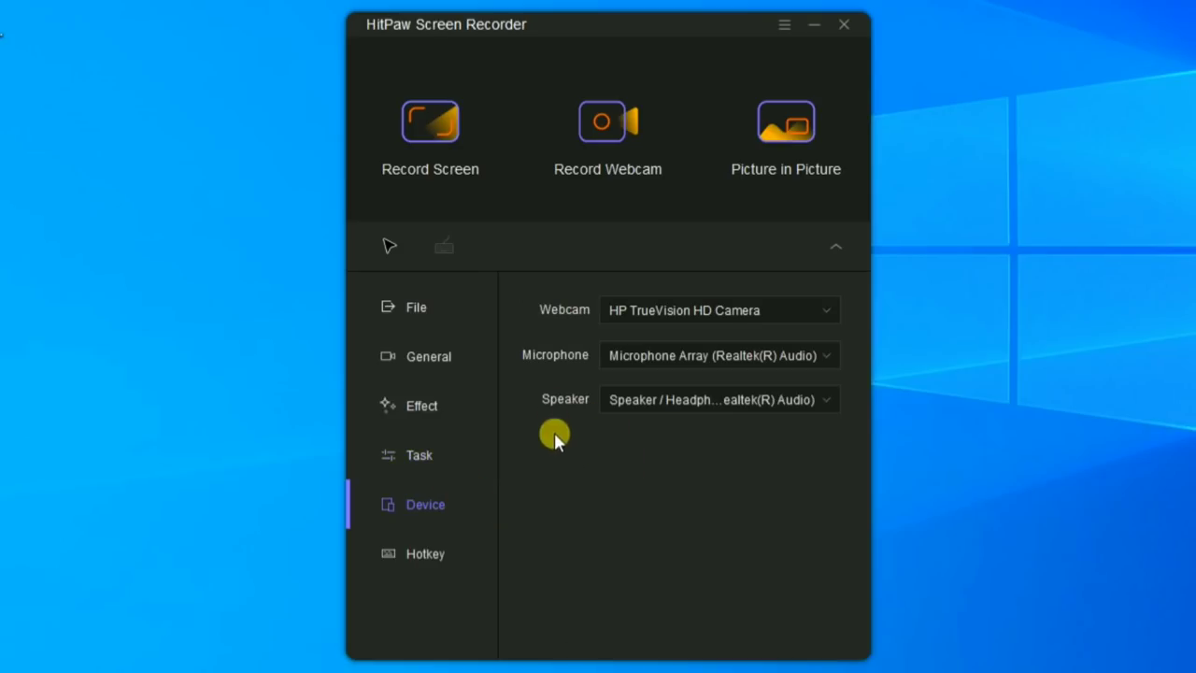
Step: Switch the webcam device to OBS Virtual Camera and back to HP TrueVision HD Camera
left_click(715, 314)
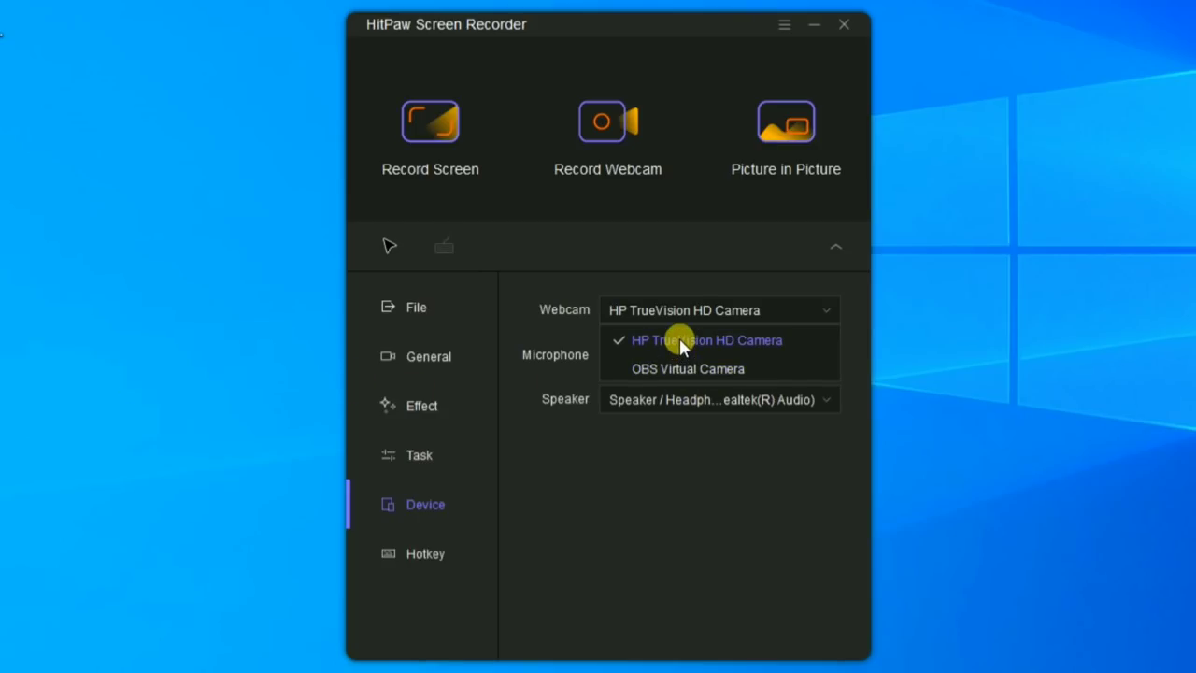
left_click(654, 367)
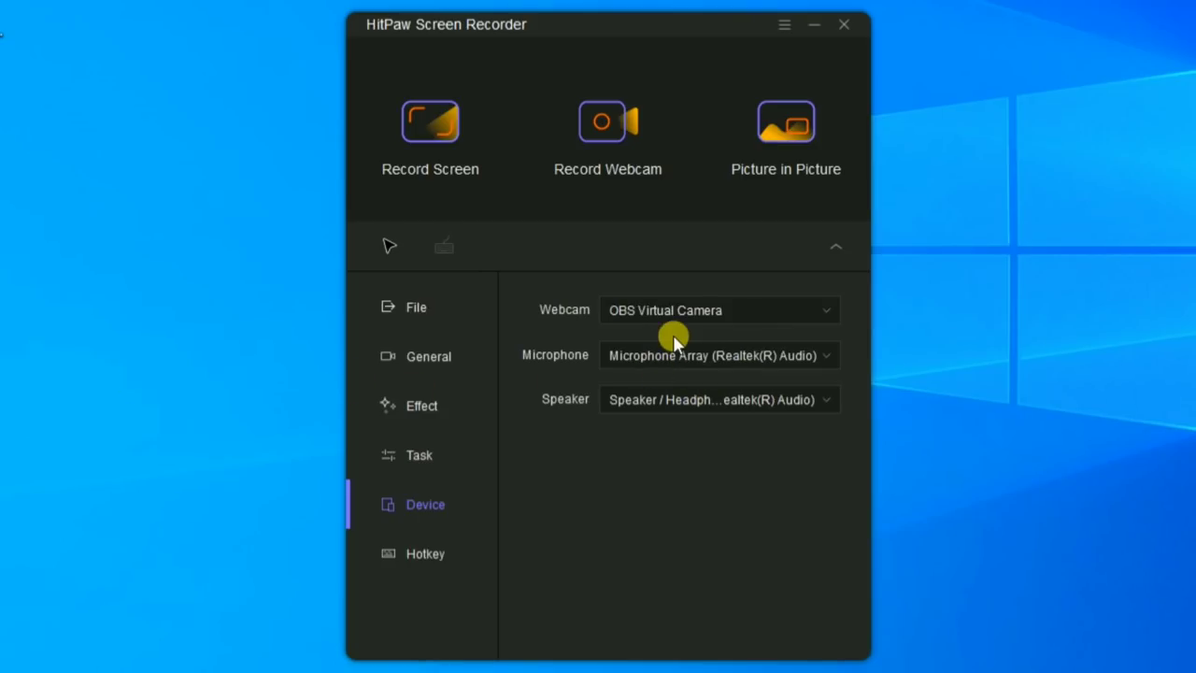
left_click(676, 318)
left_click(677, 335)
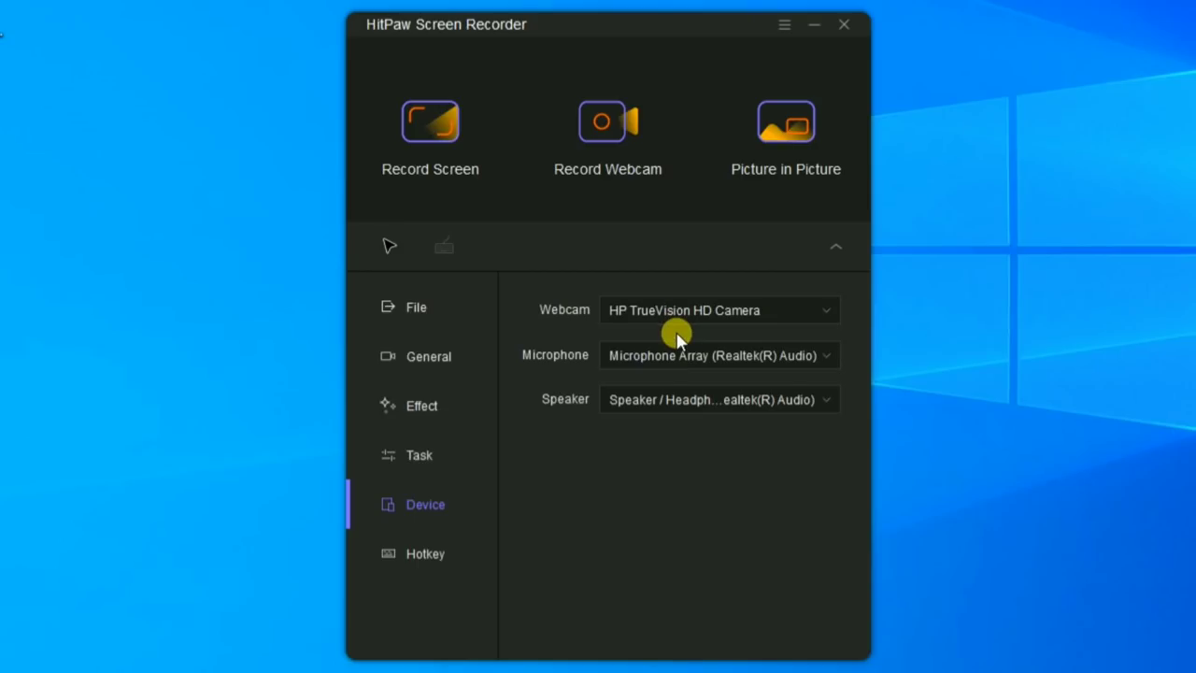
Step: Check the available microphone and speaker devices and the hotkey assignments, and collapse the settings
left_click(713, 356)
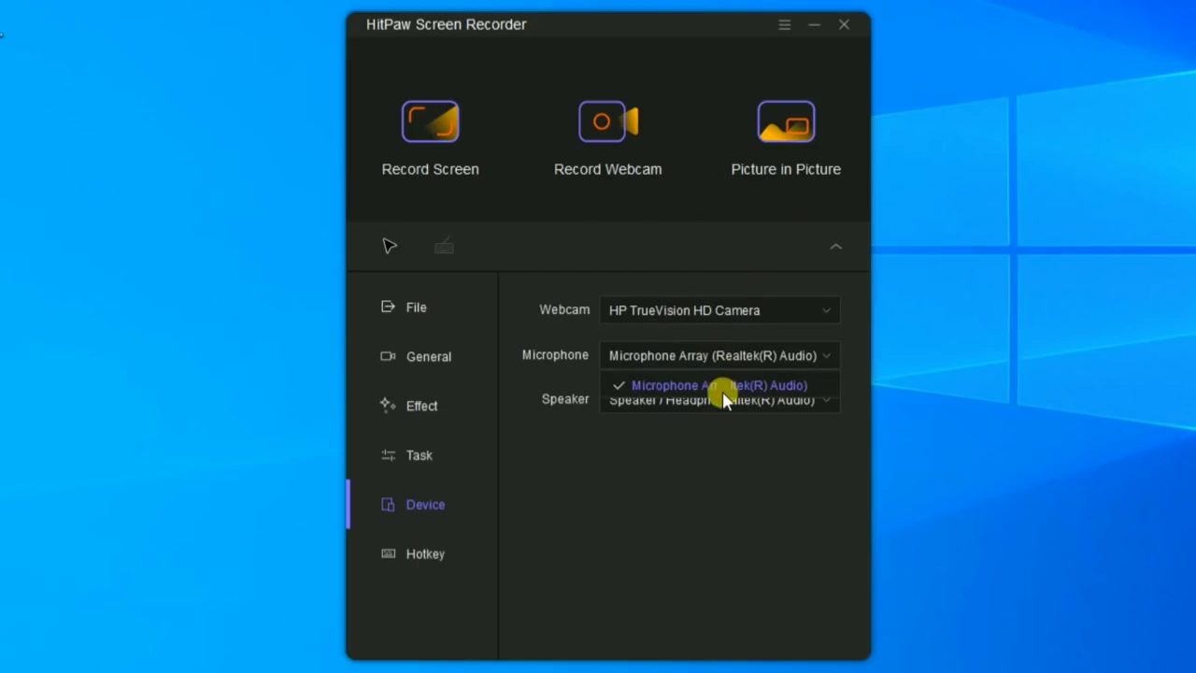
left_click(720, 355)
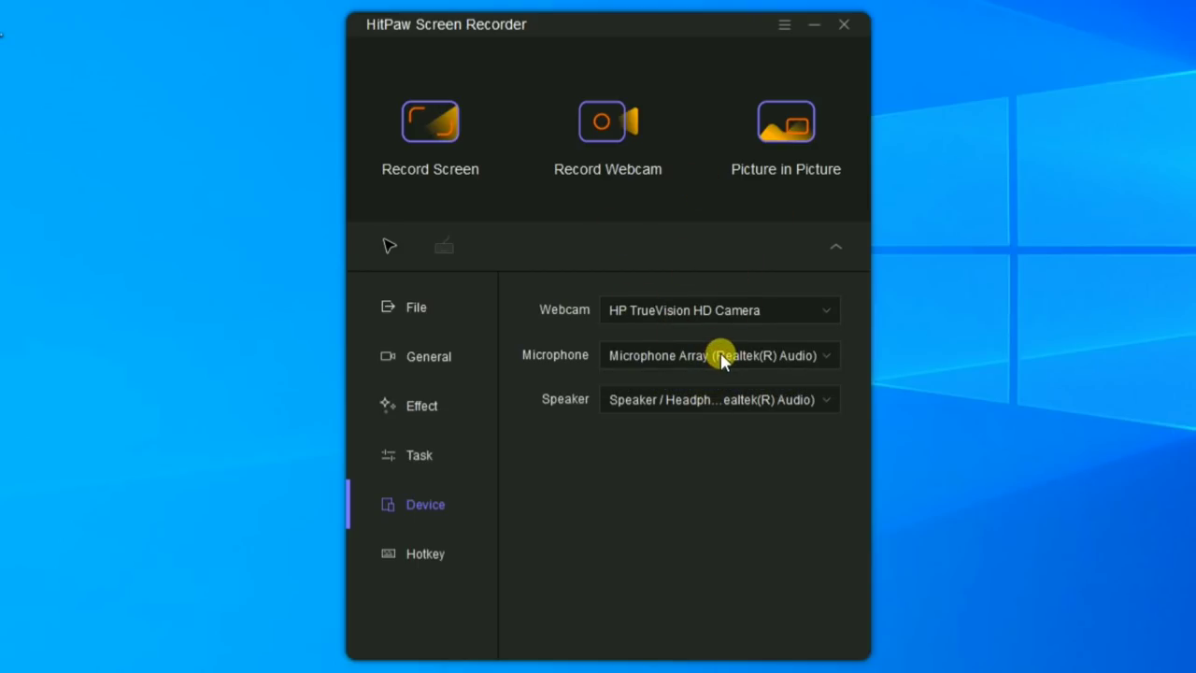
left_click(750, 396)
left_click(708, 407)
left_click(447, 549)
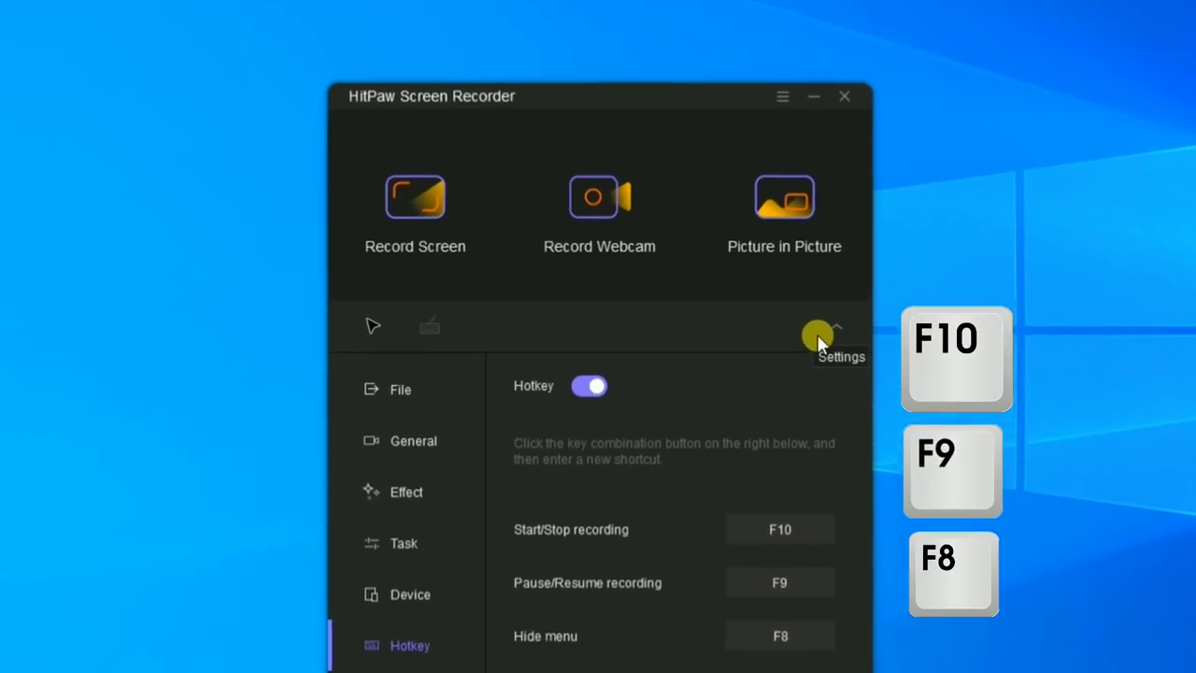
left_click(826, 333)
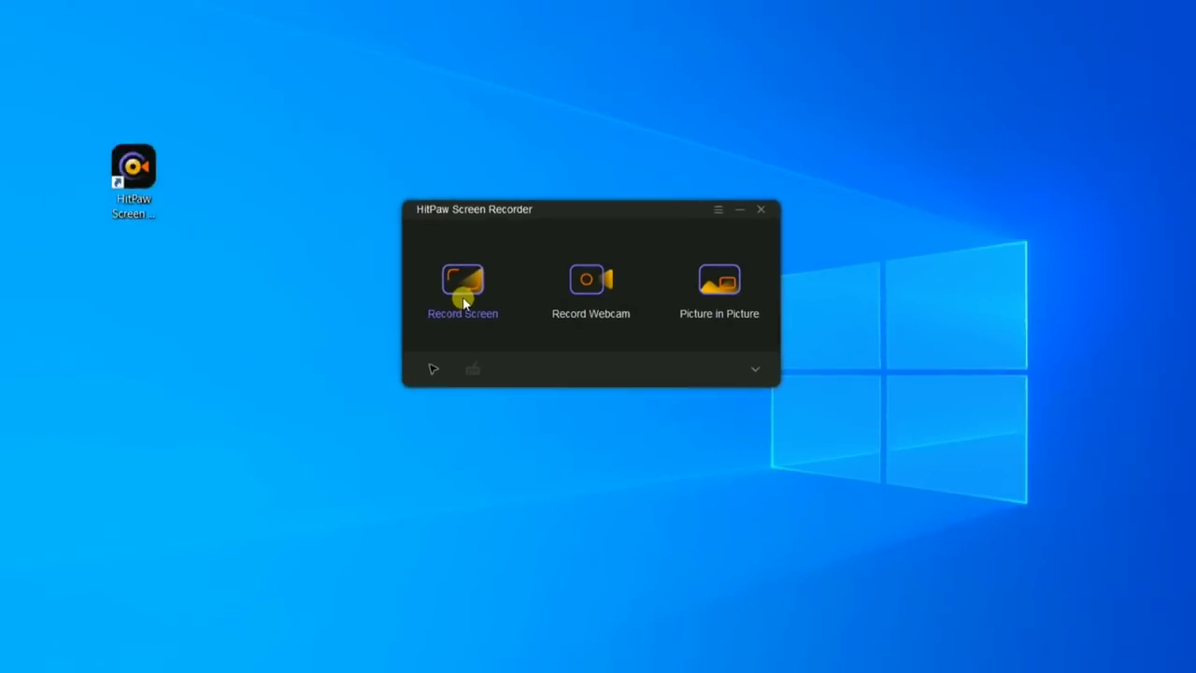
Step: Choose screen recording, mark the whole desktop as the capture area and start recording
left_click(394, 334)
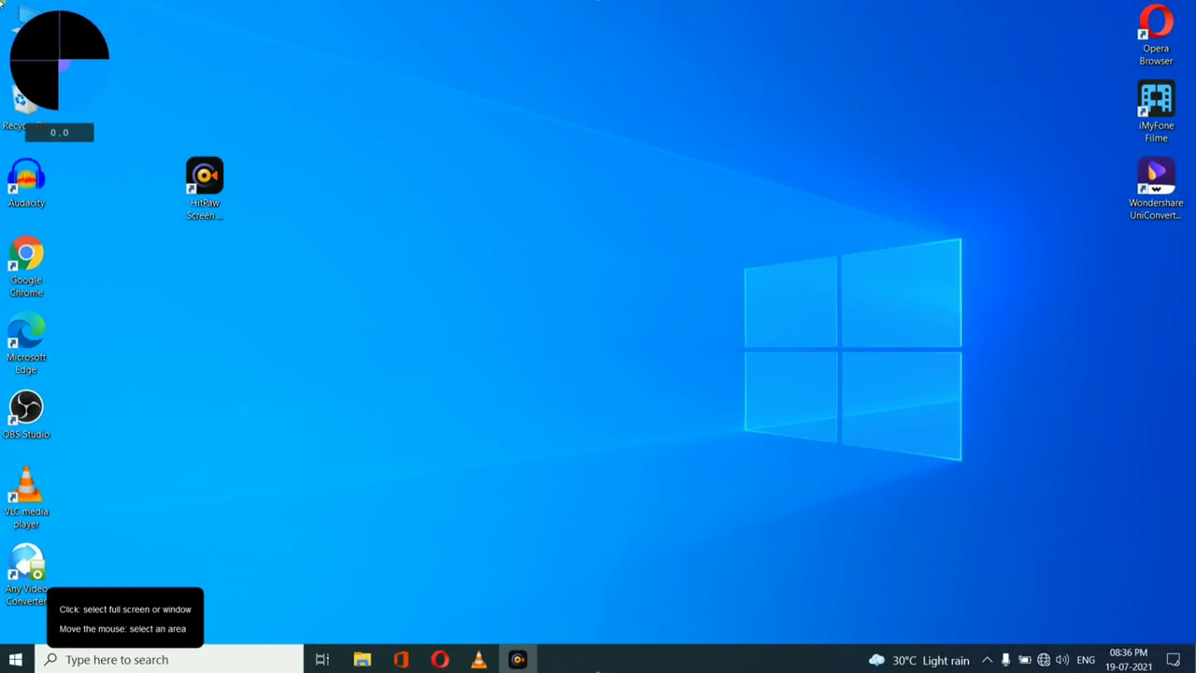
left_click_drag(2, 3, 1195, 672)
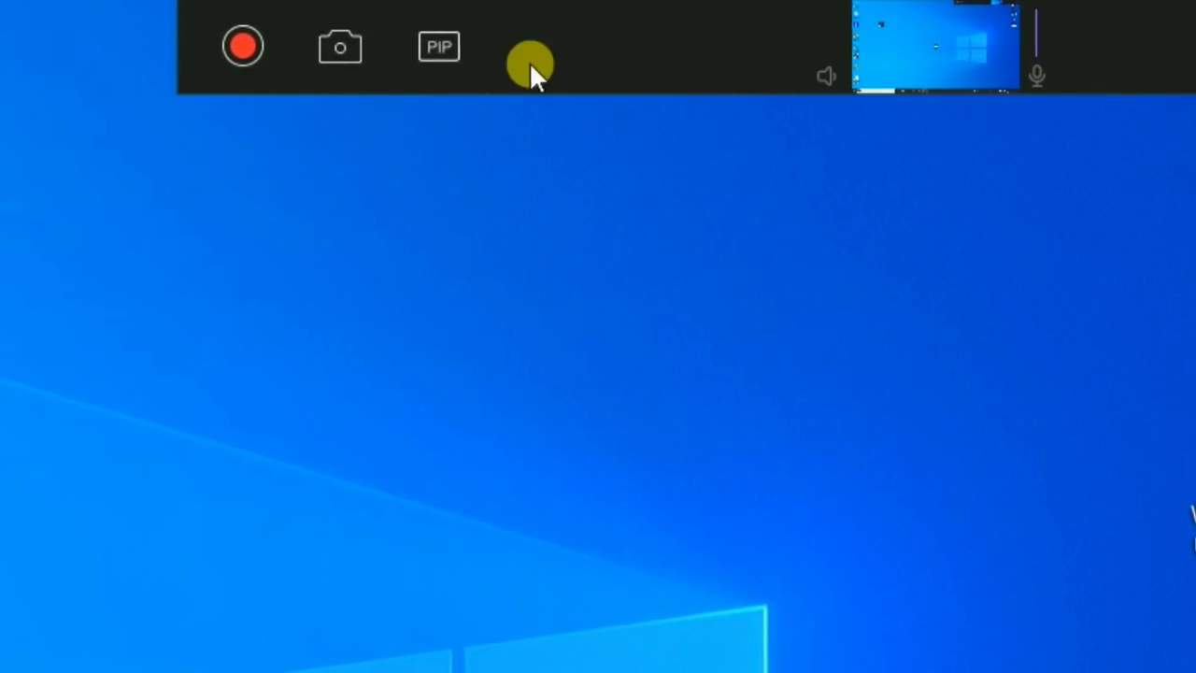
left_click(244, 45)
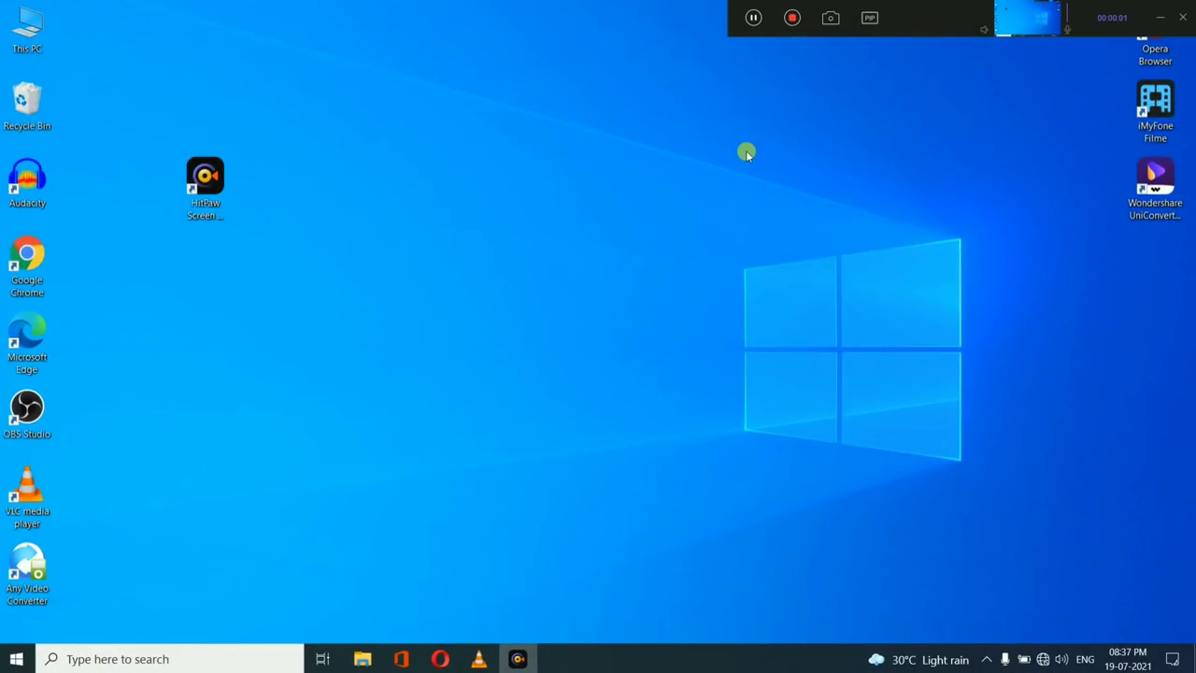
key("XF86AudioRaiseVolume")
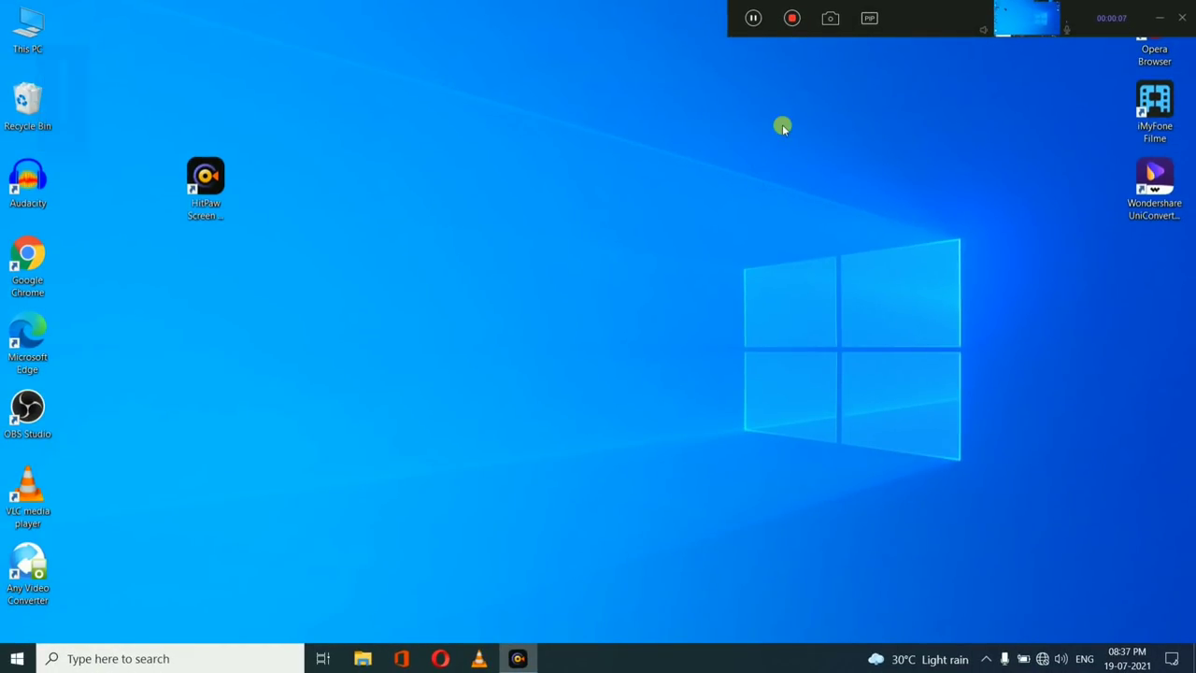
Step: Open Notepad and write "subscribe to my channel" in the empty document
double_click(17, 31)
key("super")
type("notepad")
key("Return")
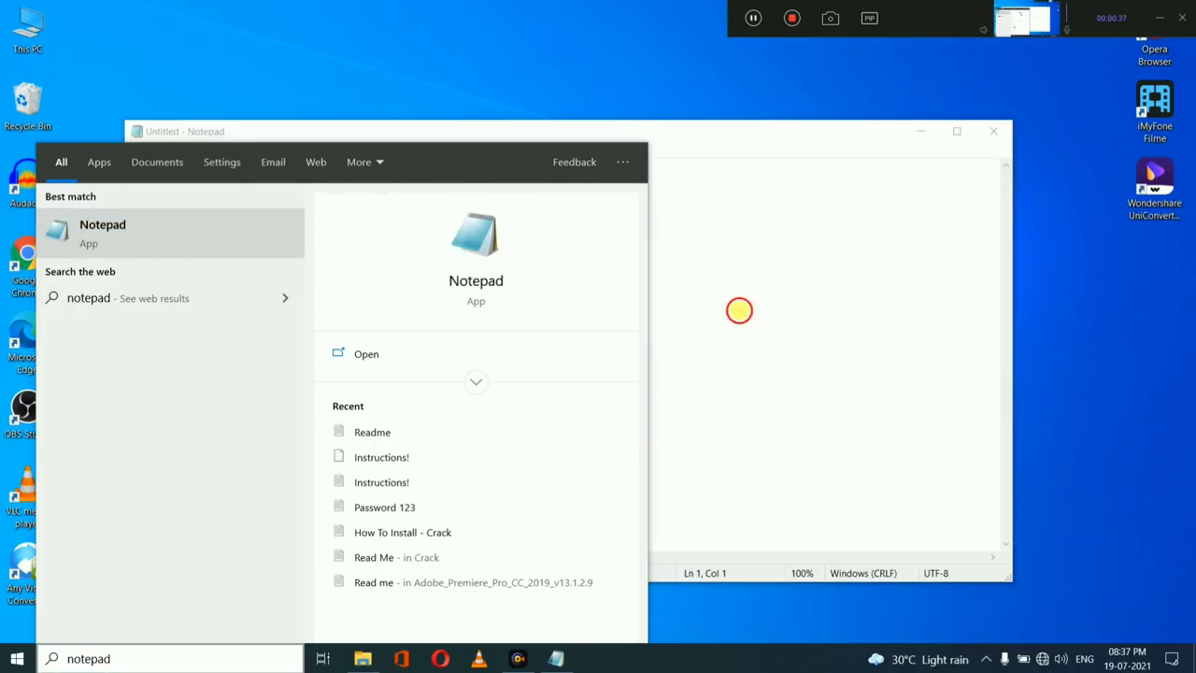
type("subscribe to my channel")
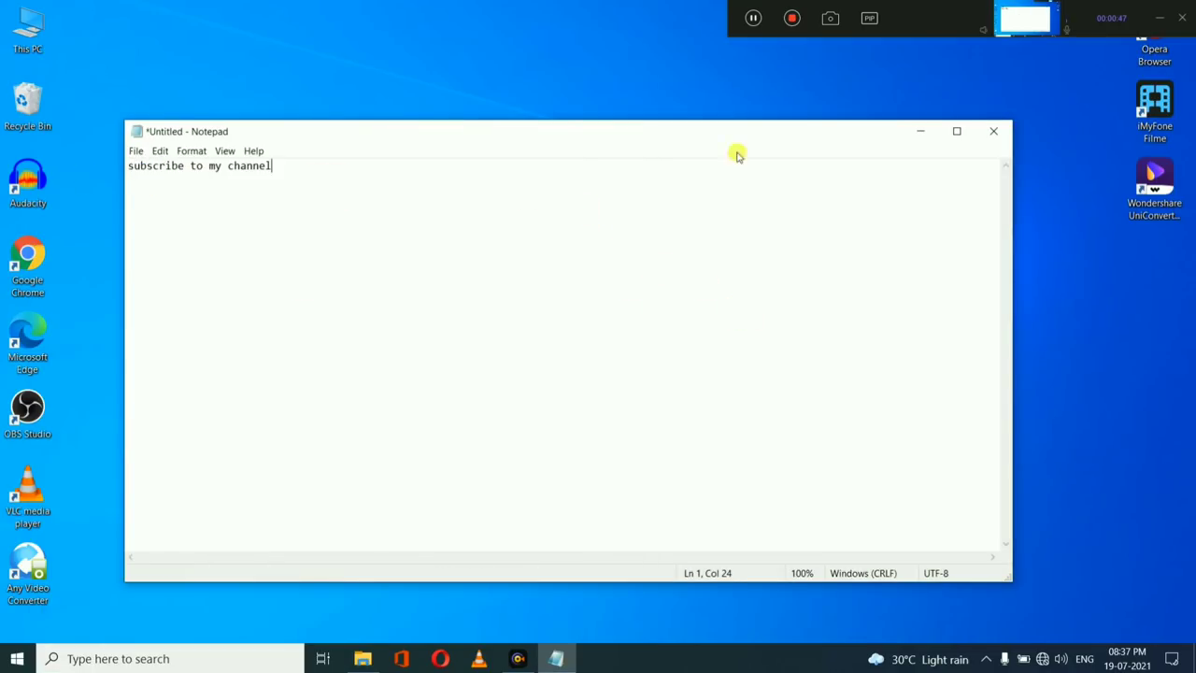
Step: Close Notepad without saving the note and stop the screen recording
left_click(986, 134)
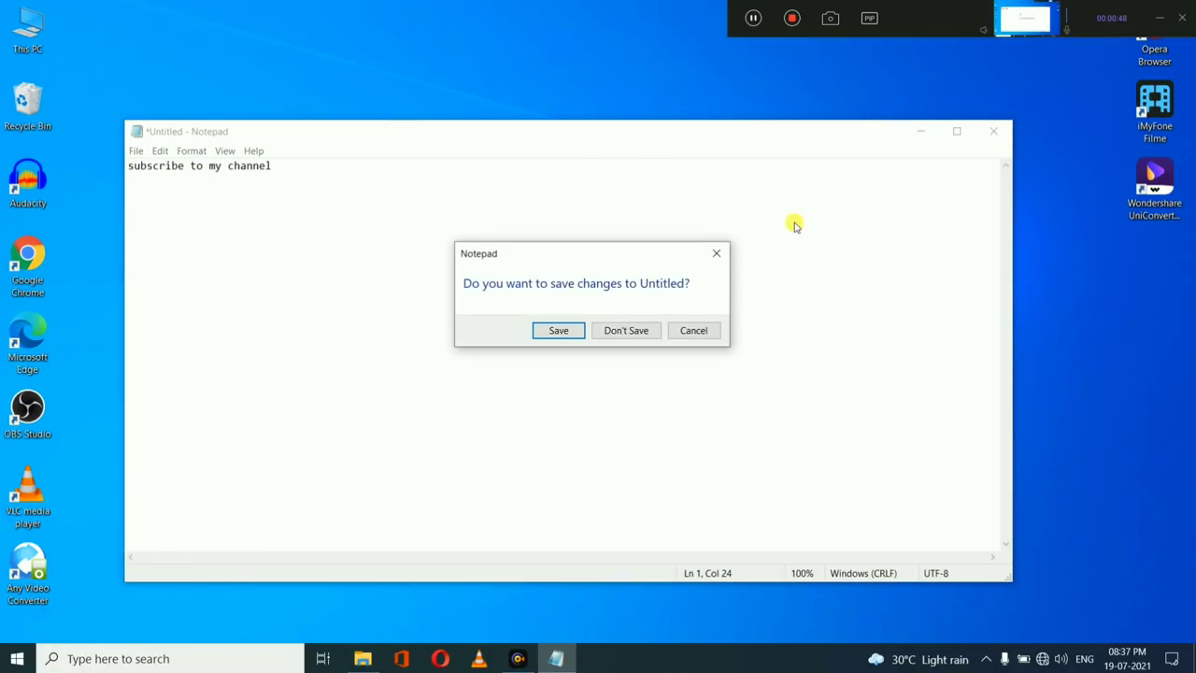
left_click(610, 331)
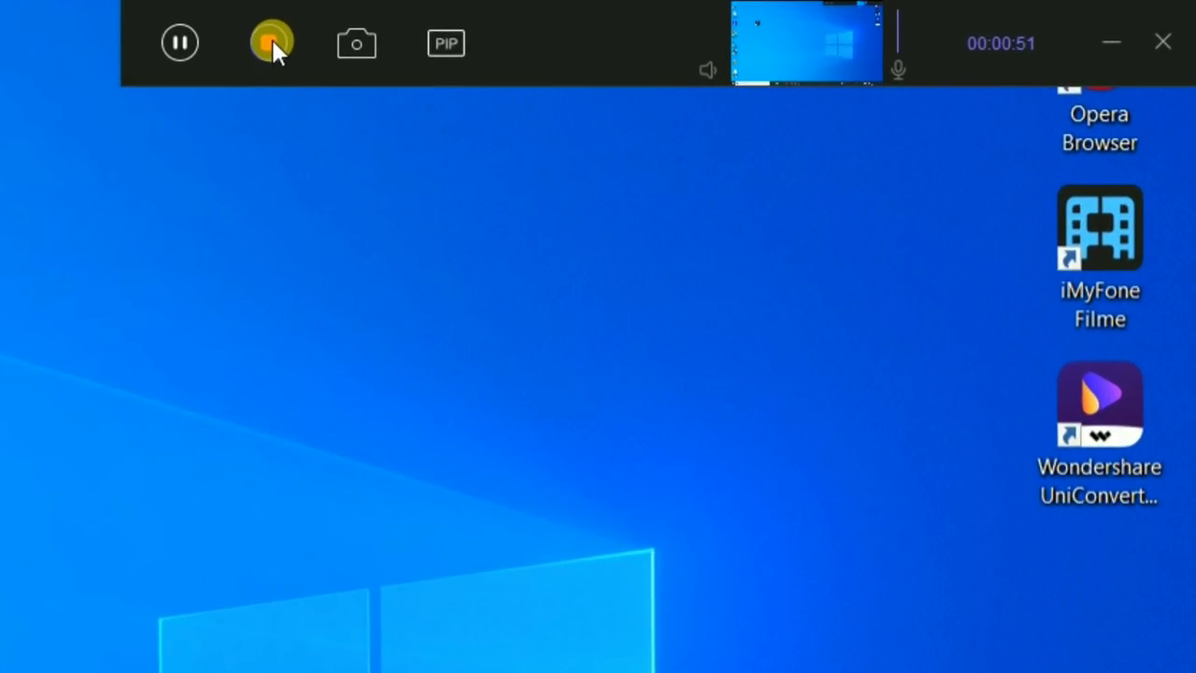
left_click(271, 43)
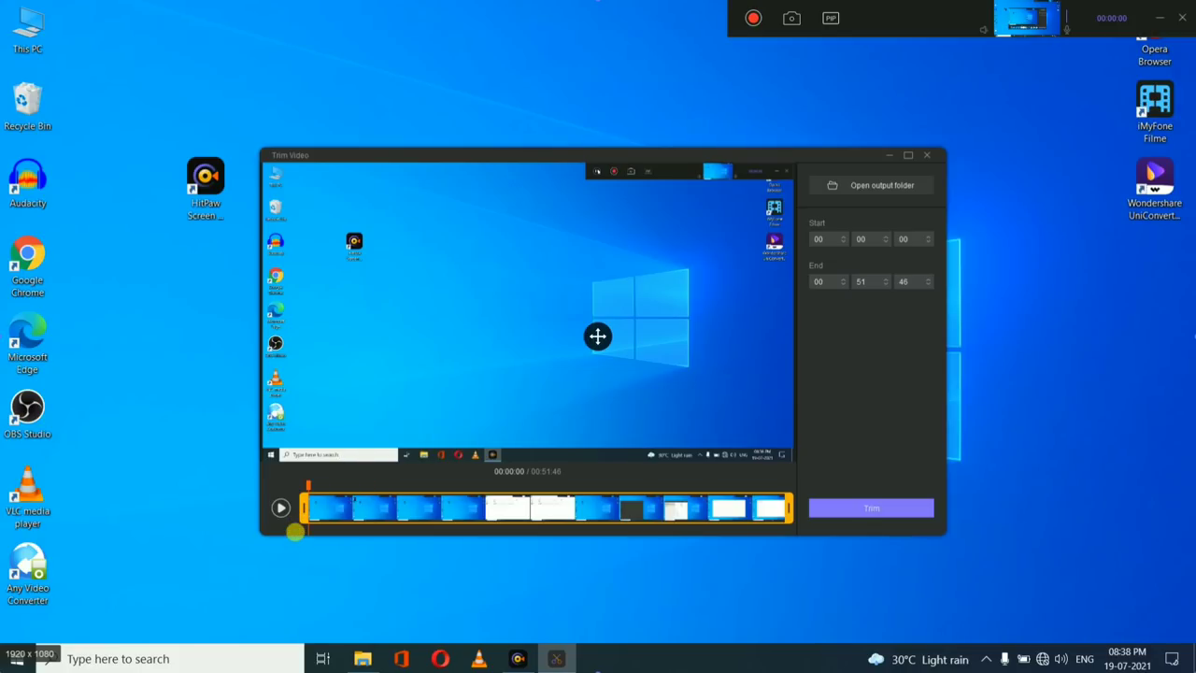
Step: Mark a trim range from 00:22:32 to 00:47:48 in the recorded clip and close the trim window without trimming
left_click(284, 508)
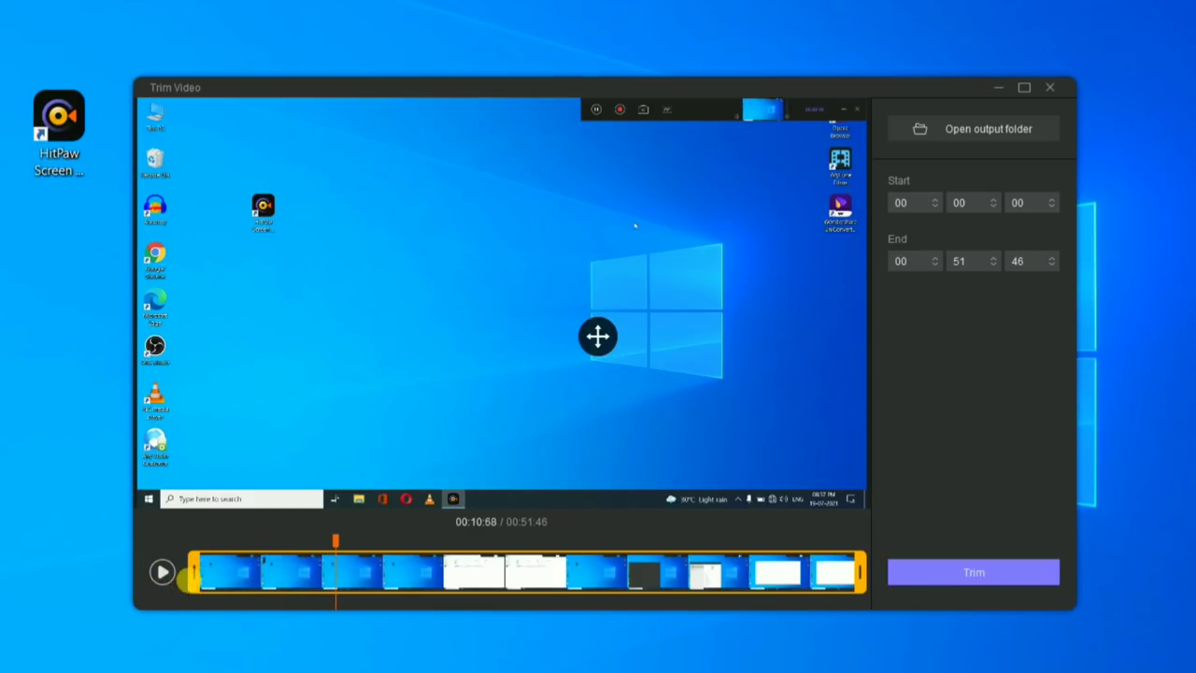
left_click_drag(205, 581, 476, 589)
left_click_drag(860, 572, 809, 572)
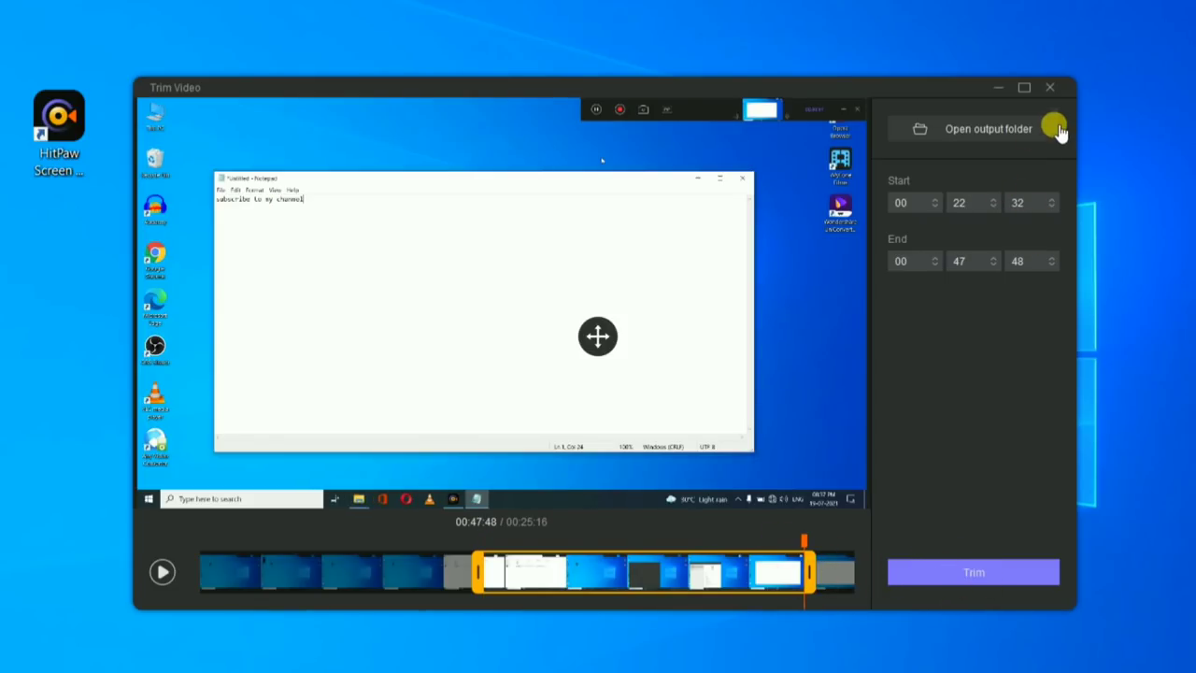
left_click(1048, 87)
left_click(708, 385)
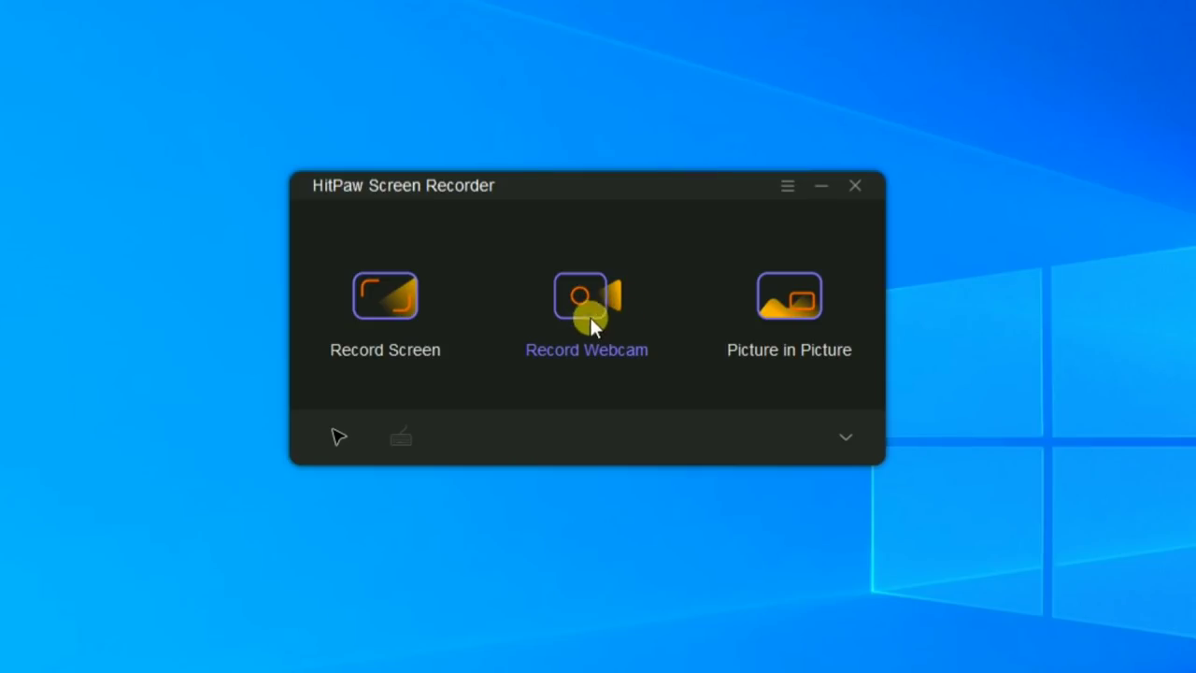
Step: Open webcam recording with the HP TrueVision HD camera and turn on mirroring of the picture
left_click(593, 309)
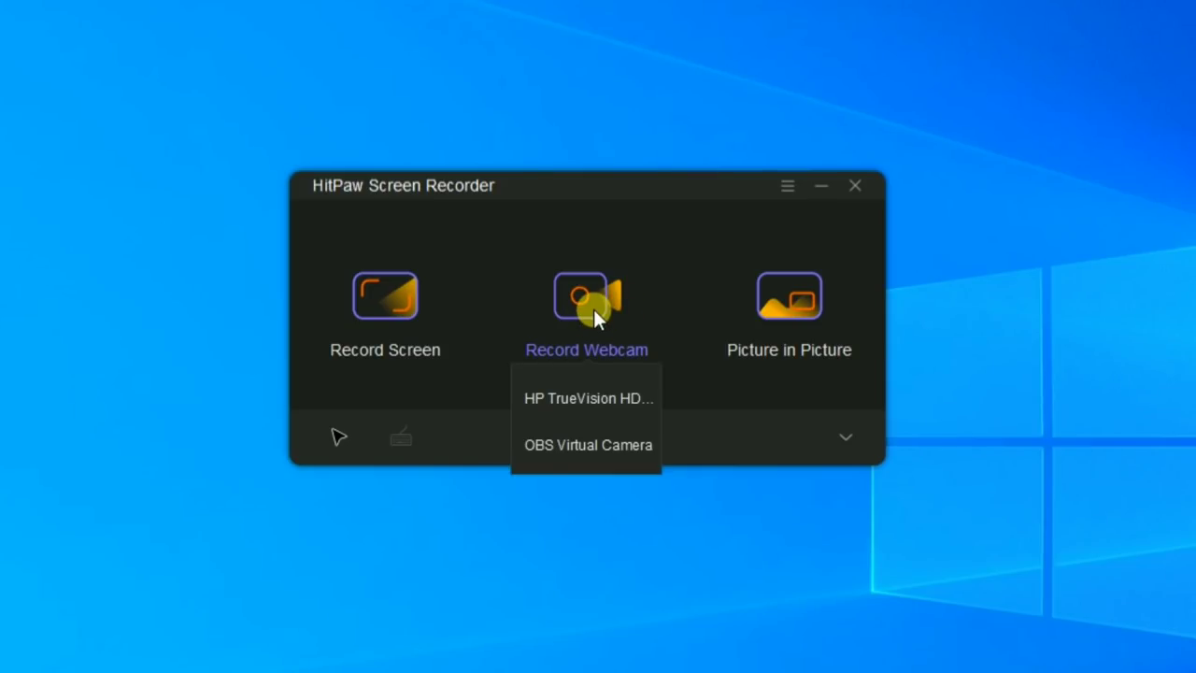
left_click(600, 408)
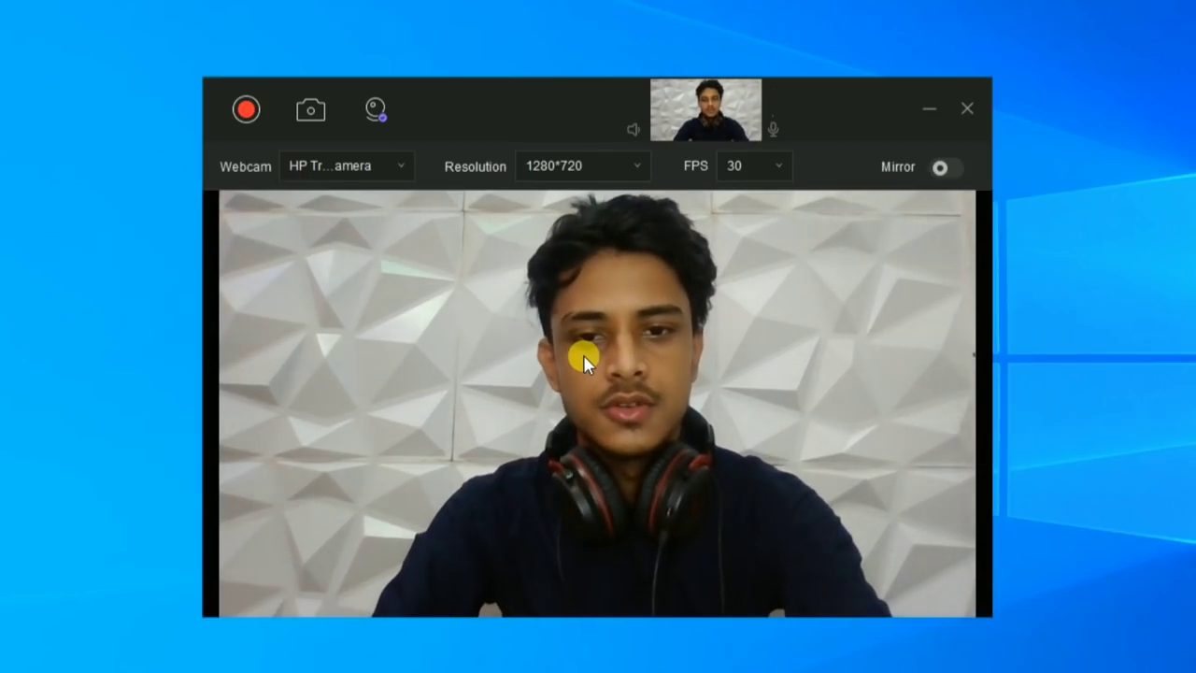
left_click(940, 168)
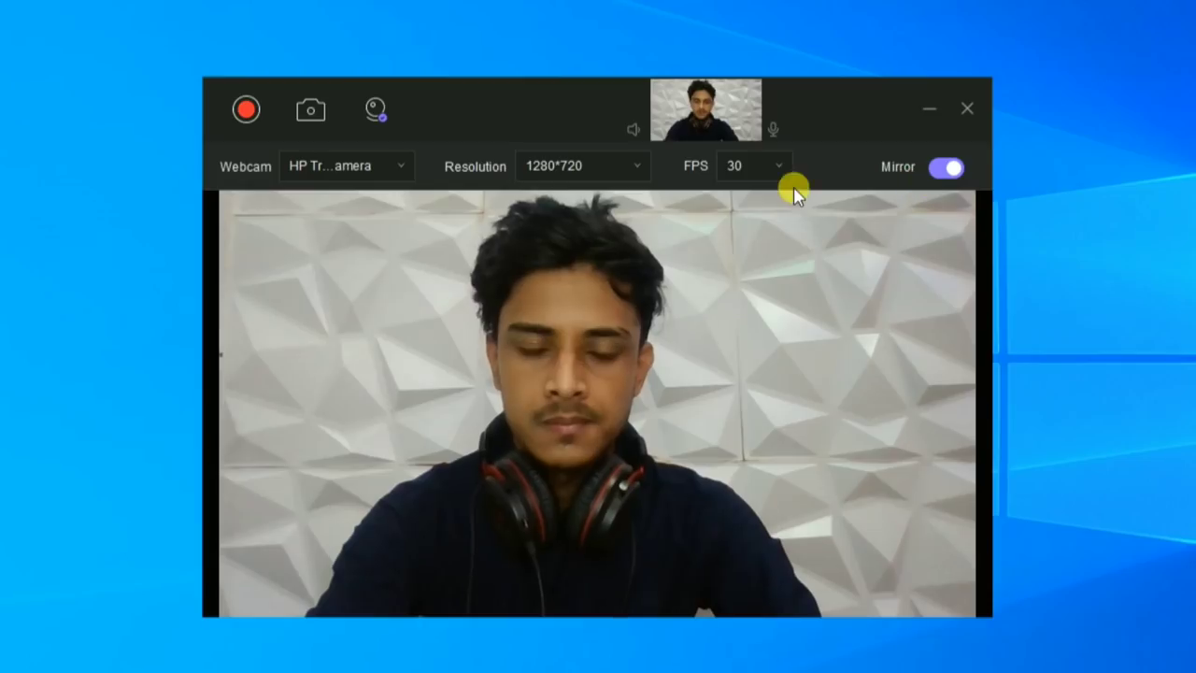
Step: Review the webcam's frame rate, resolution and camera options, keeping the resolution at 1280*720
left_click(776, 167)
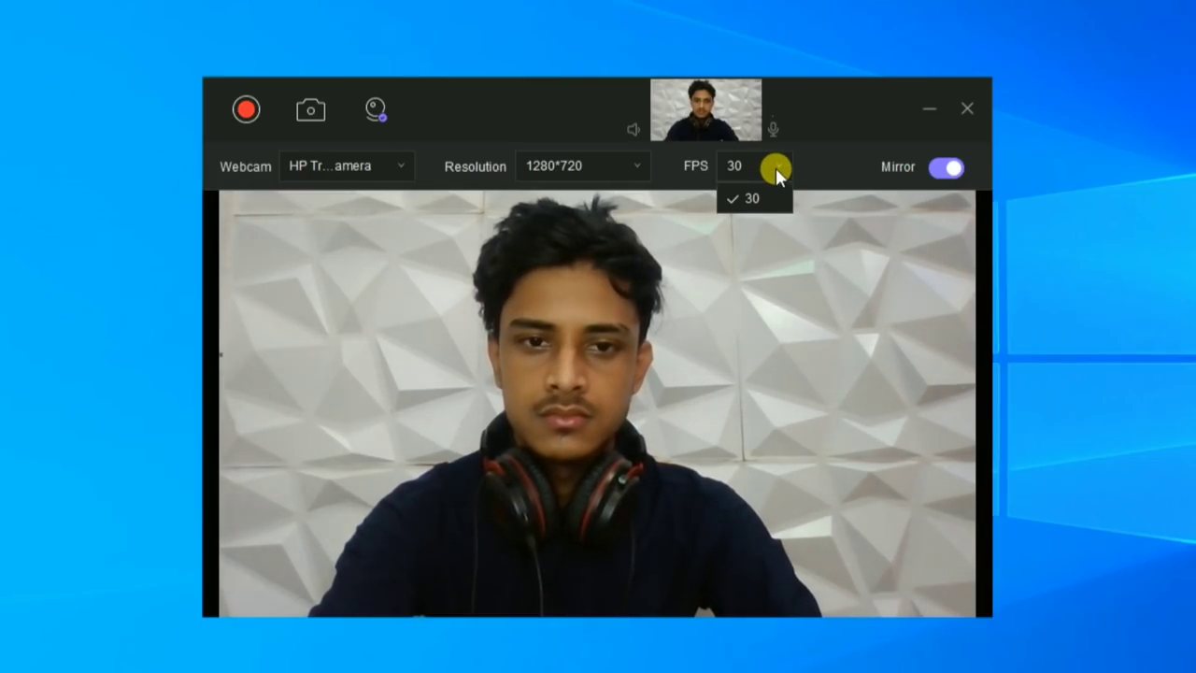
left_click(626, 169)
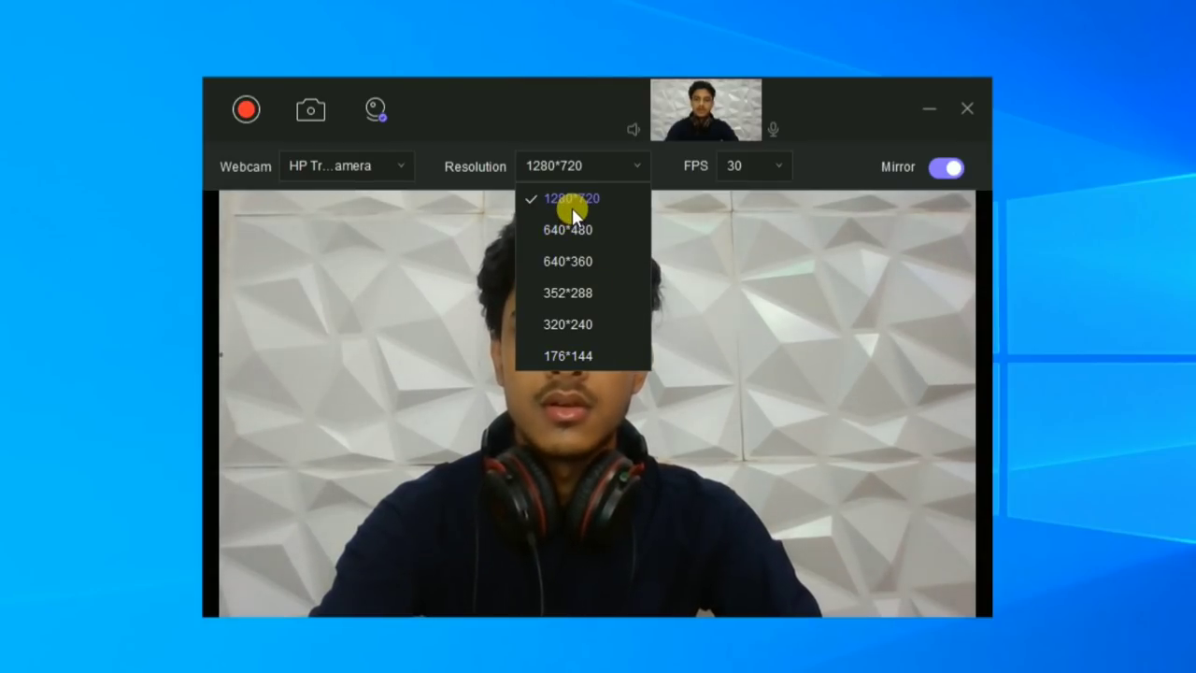
left_click(574, 206)
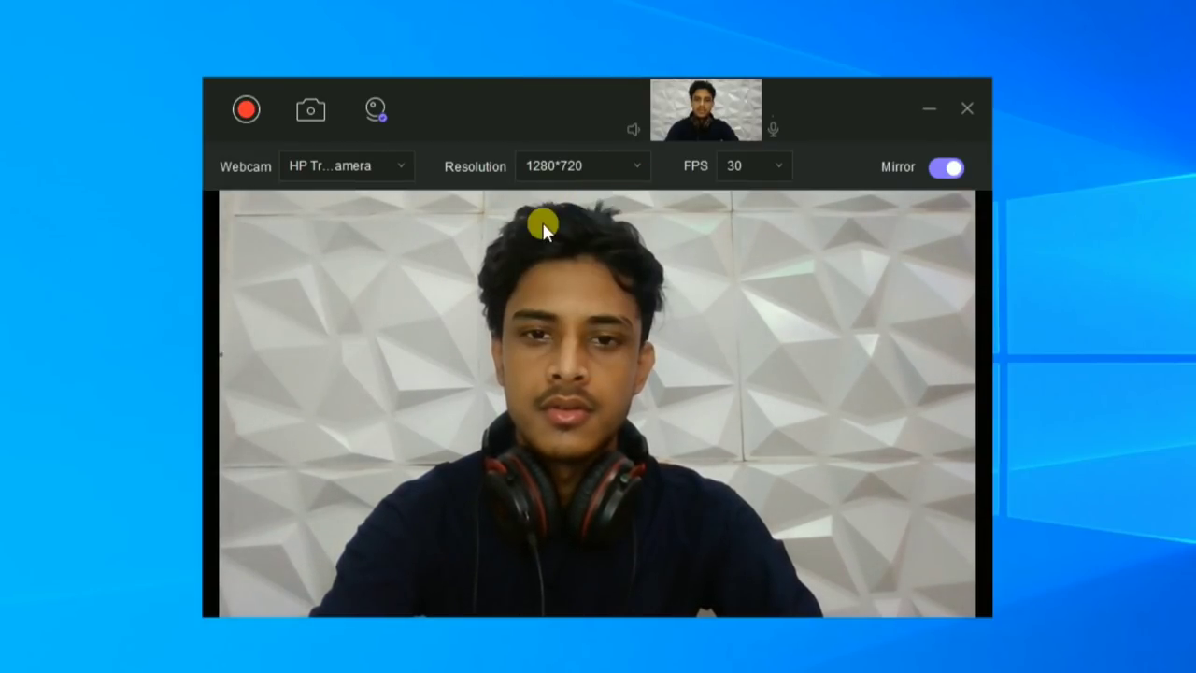
left_click(388, 163)
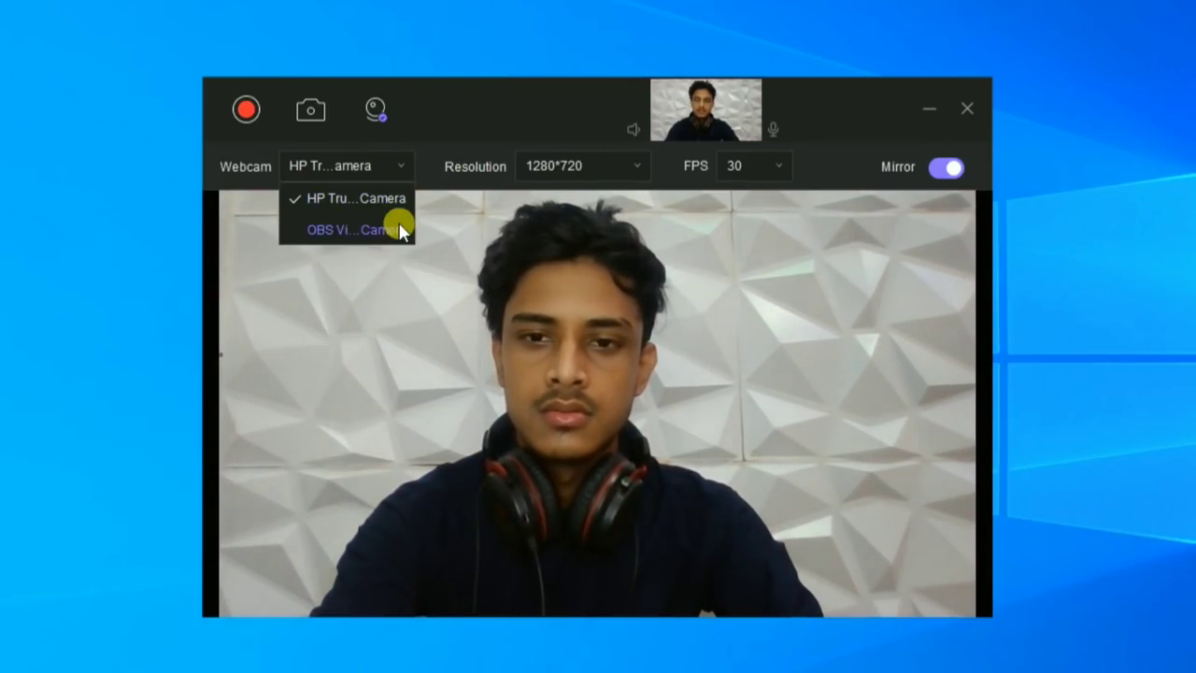
left_click(398, 166)
left_click(400, 166)
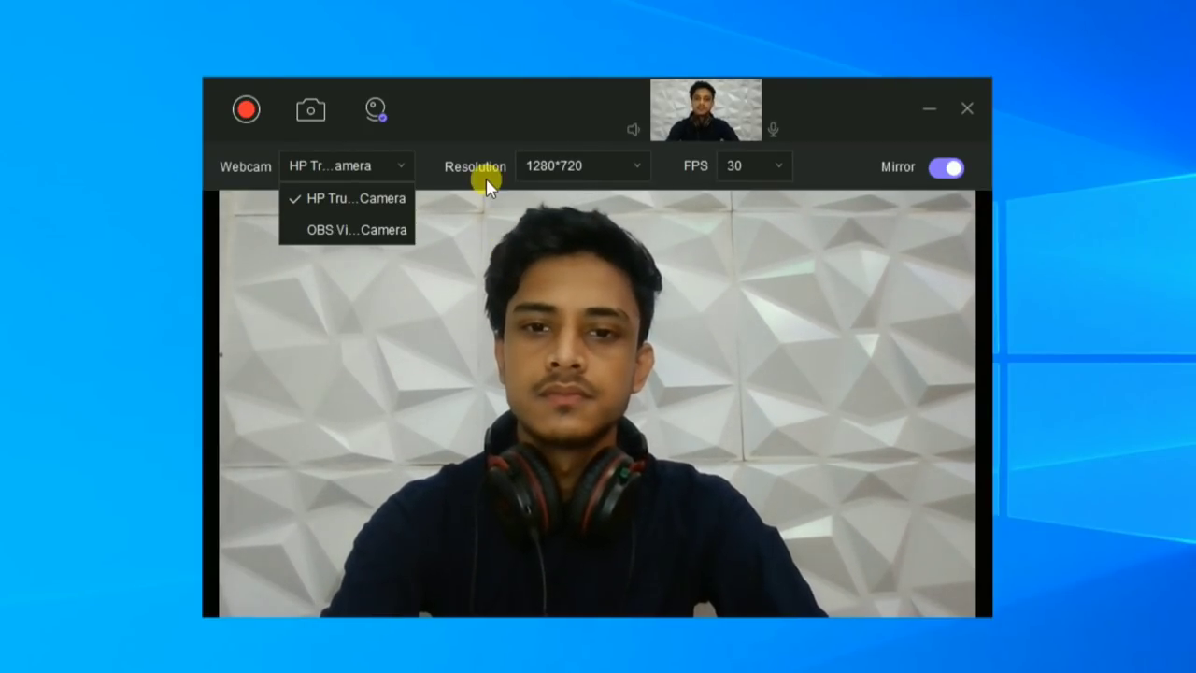
Step: Hide the webcam settings and start the webcam recording
left_click(377, 175)
left_click(376, 114)
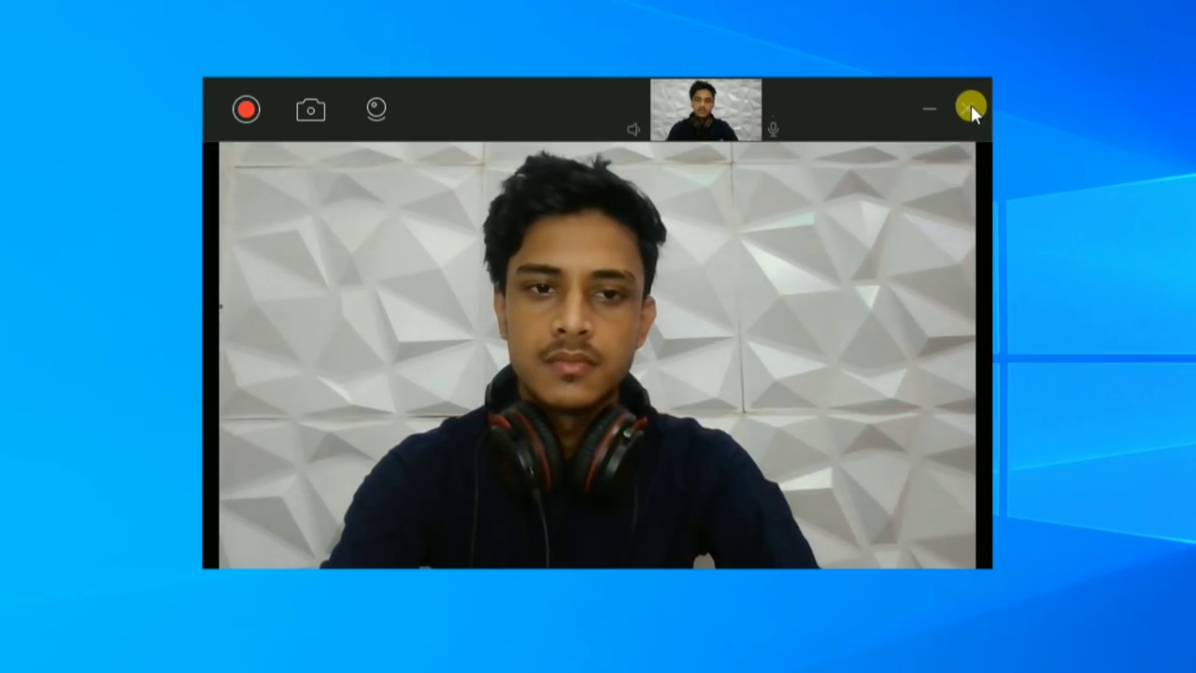
left_click(246, 111)
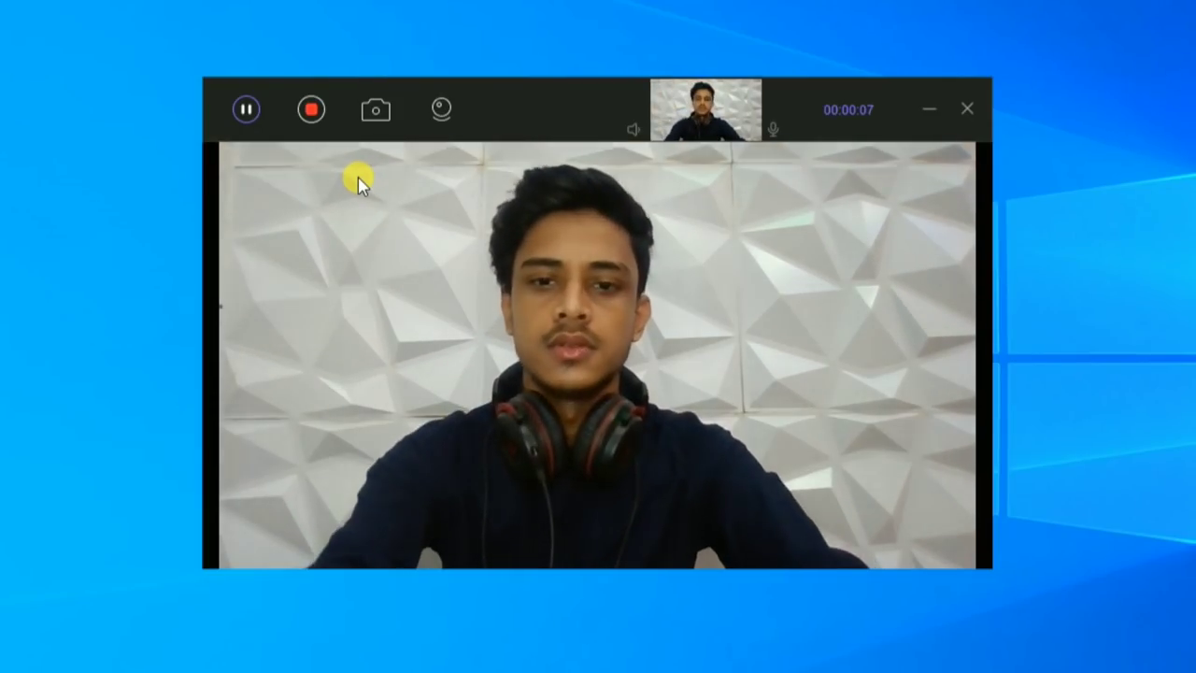
Step: Stop the webcam recording, close the webcam recorder and move the main recorder window off the Trim Video preview
left_click(309, 114)
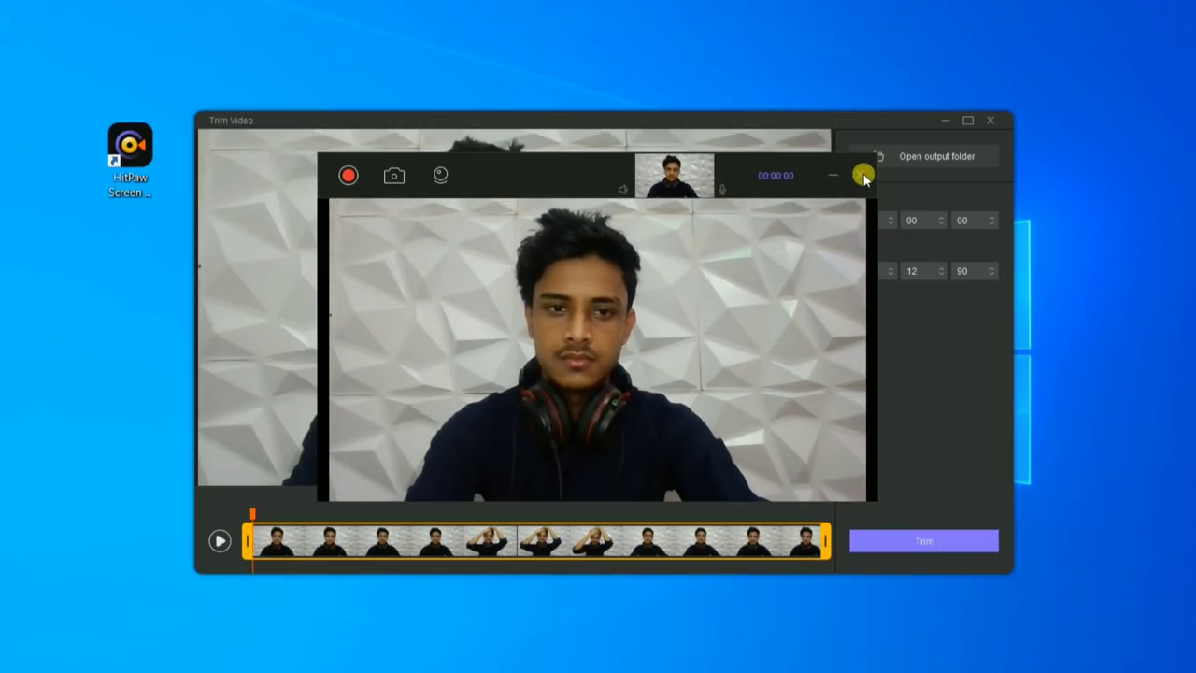
left_click(860, 174)
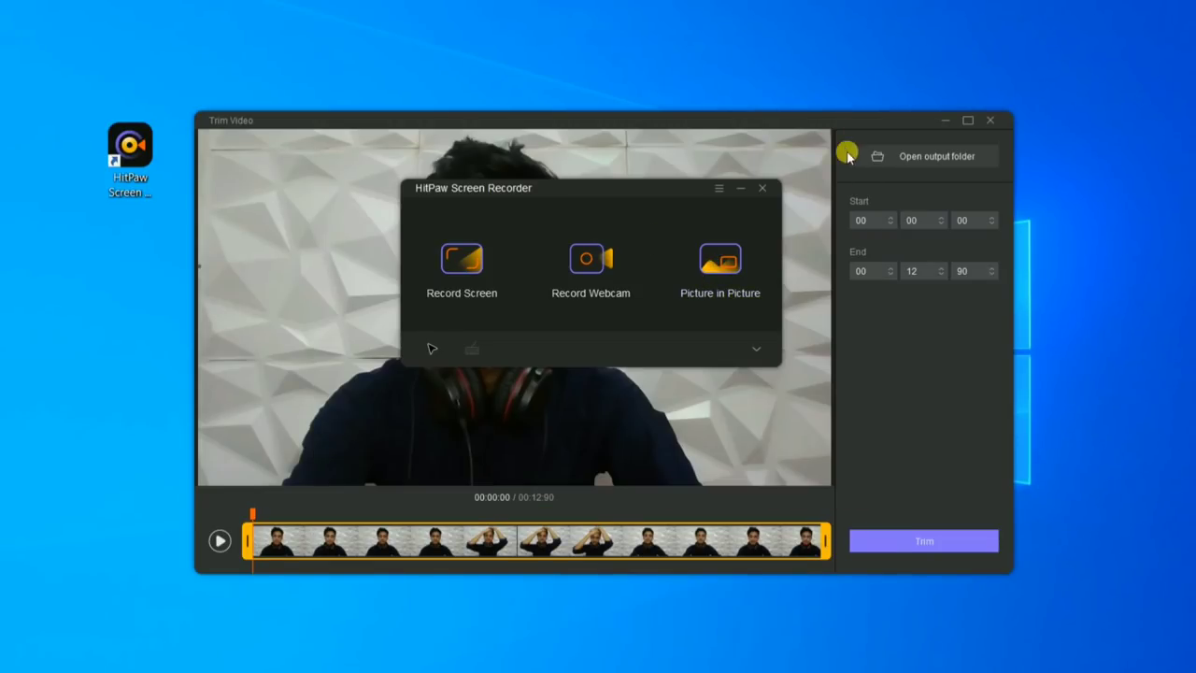
left_click_drag(678, 190, 1021, 1)
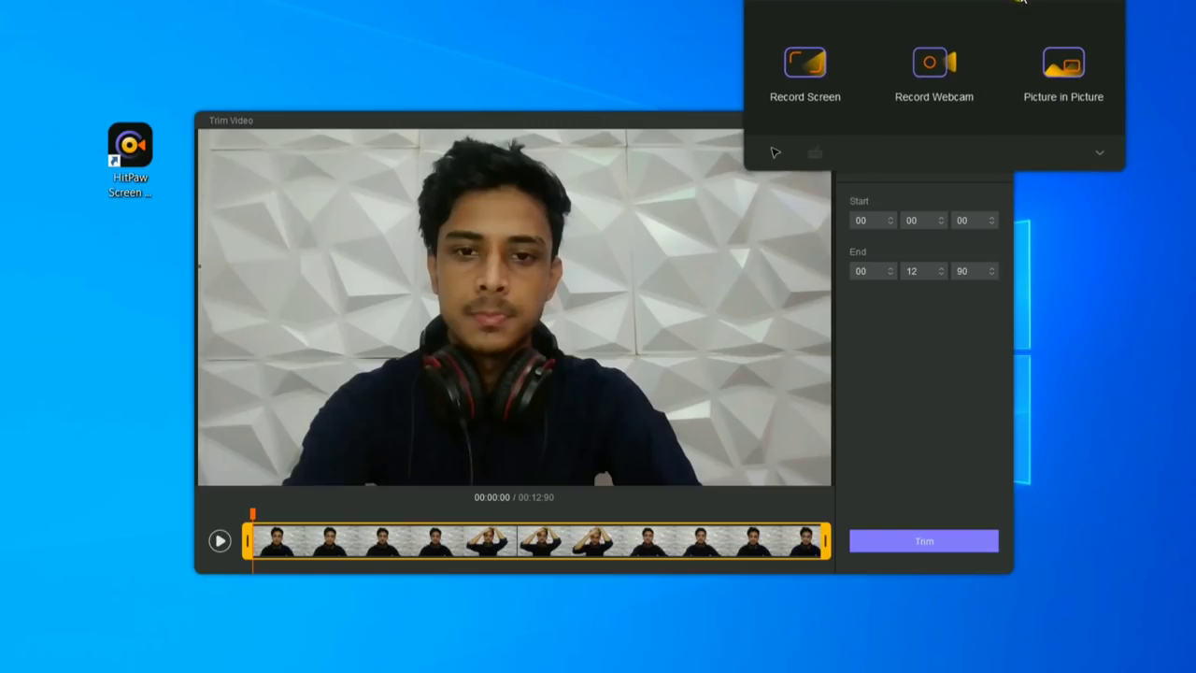
Step: Play back the recorded webcam clip and close the Trim Video window without trimming
left_click(217, 541)
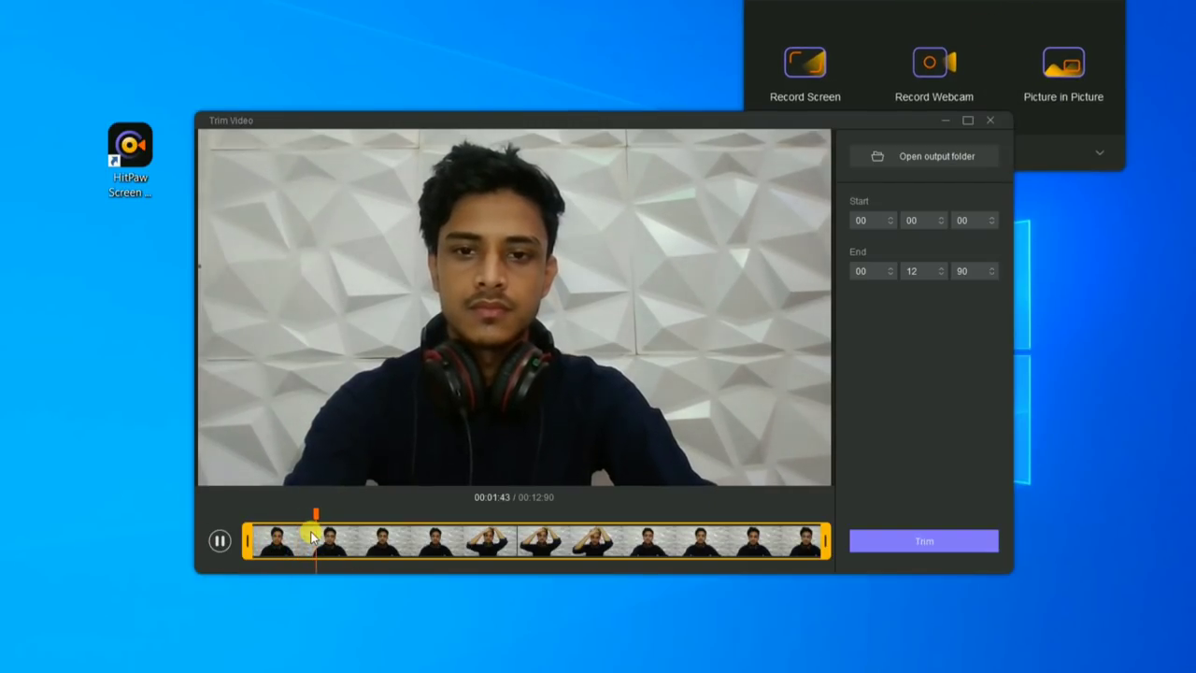
left_click_drag(921, 2, 960, 0)
left_click(489, 360)
left_click(218, 541)
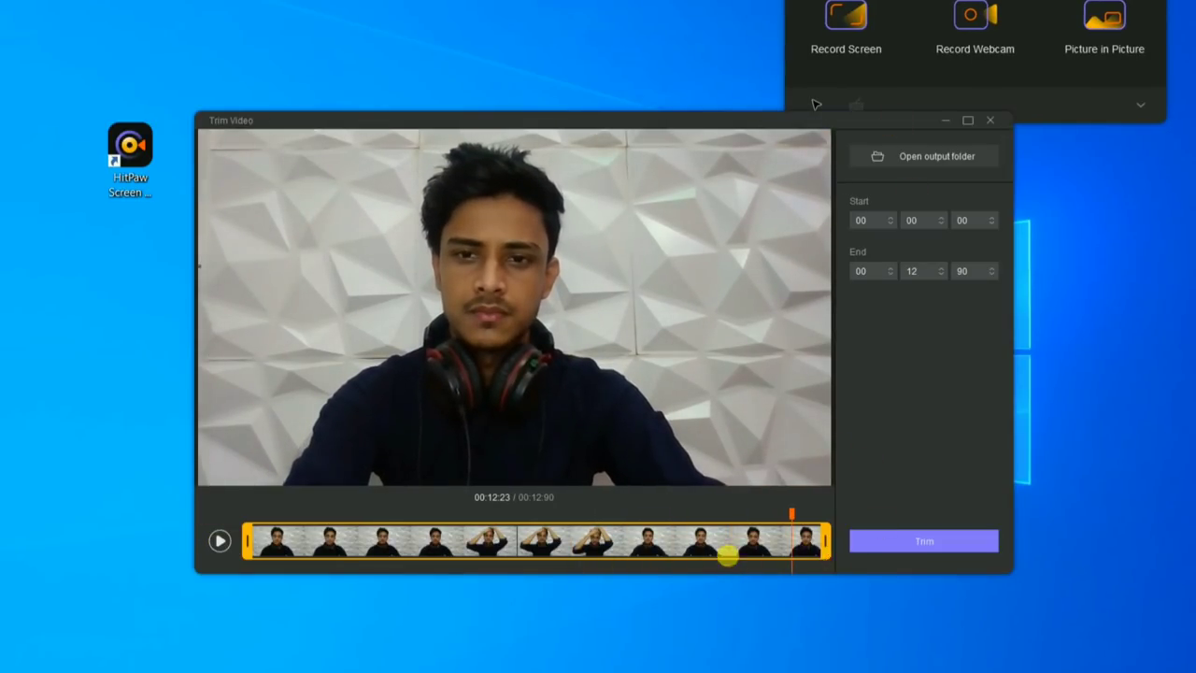
left_click(991, 122)
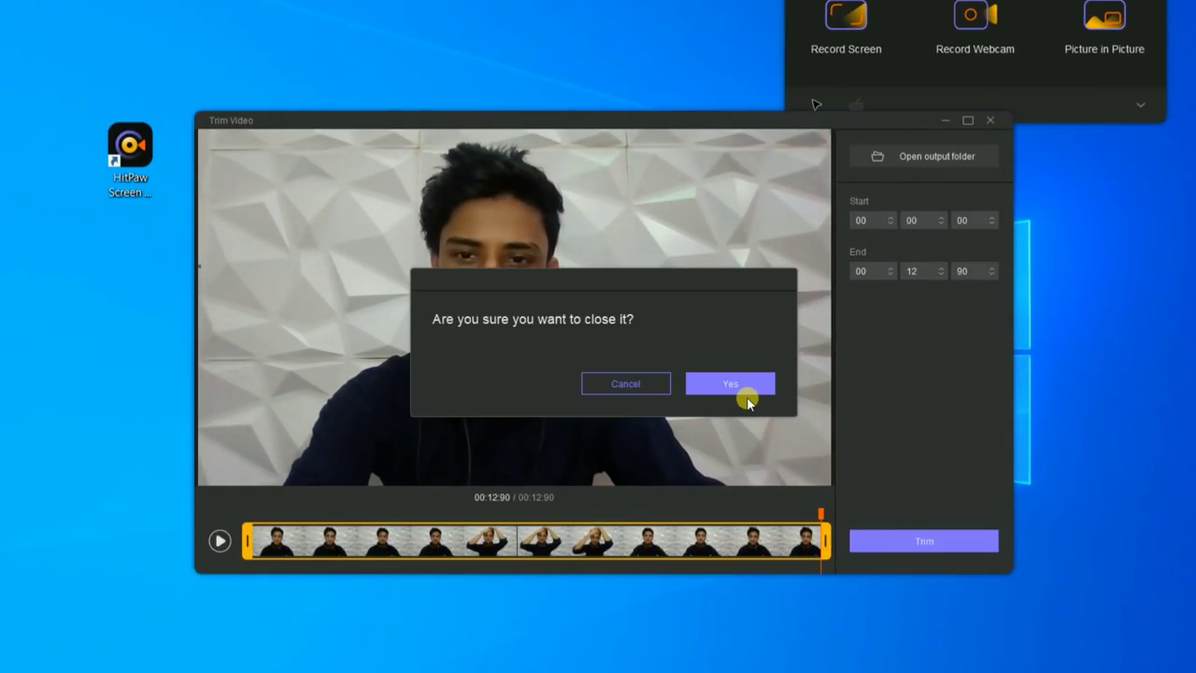
left_click(749, 384)
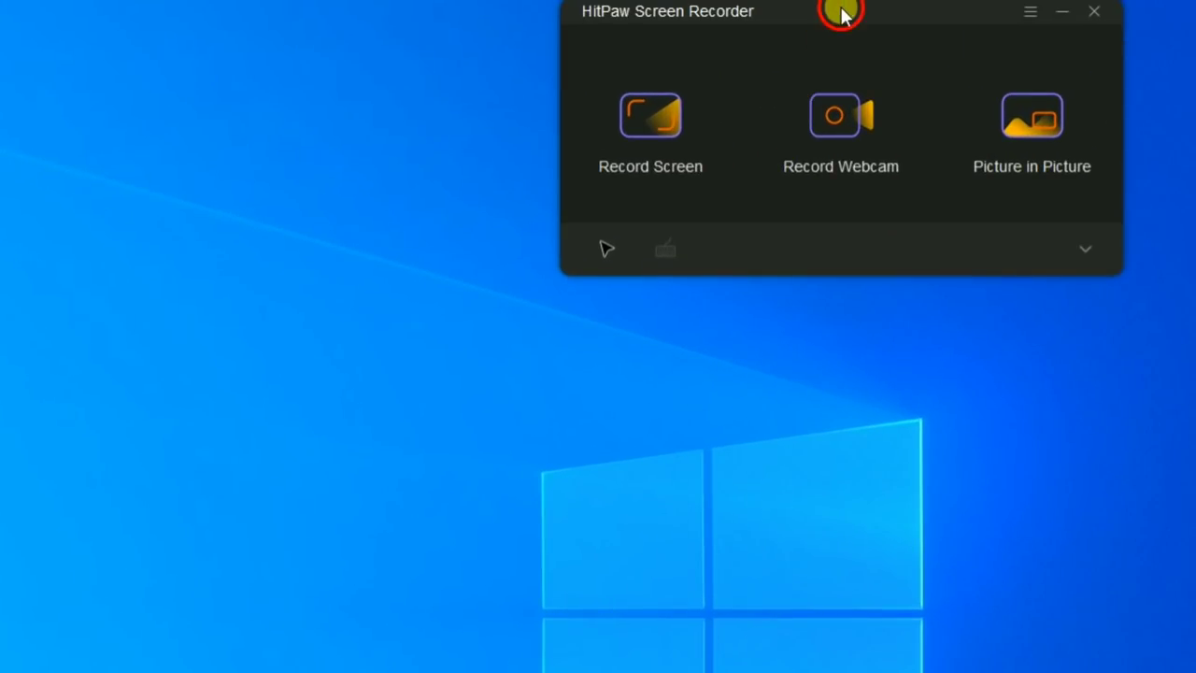
Step: Start a Picture in Picture recording setup and select the full screen as the capture area
left_click_drag(841, 13, 539, 241)
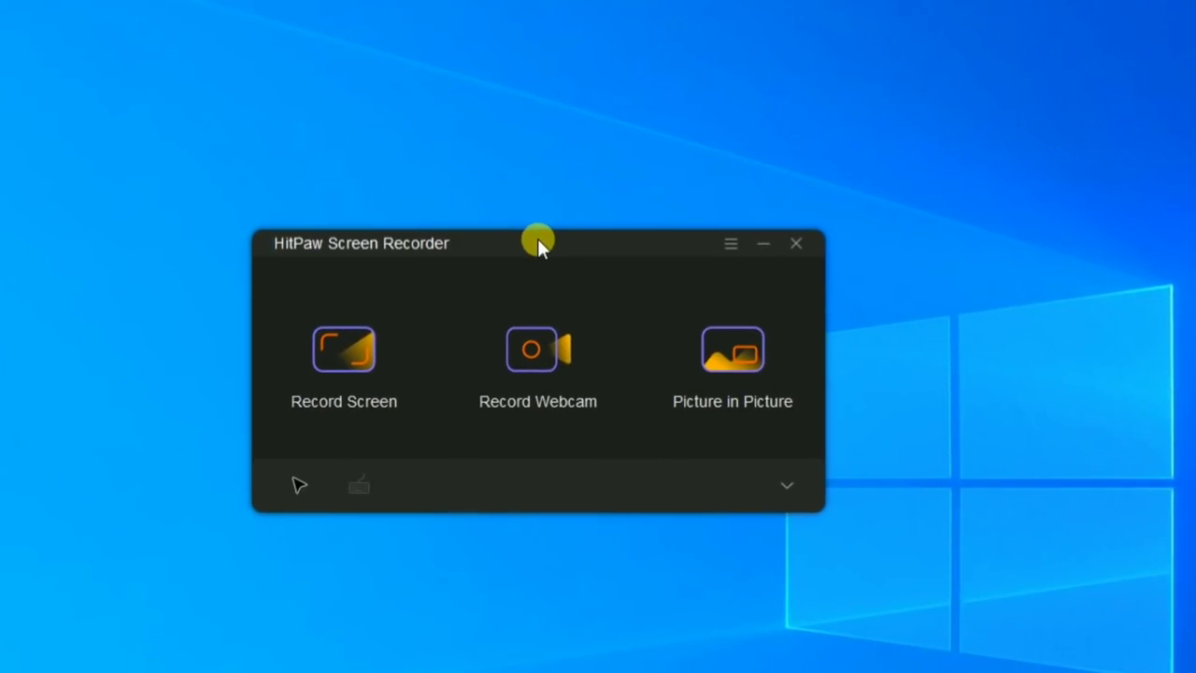
left_click(738, 354)
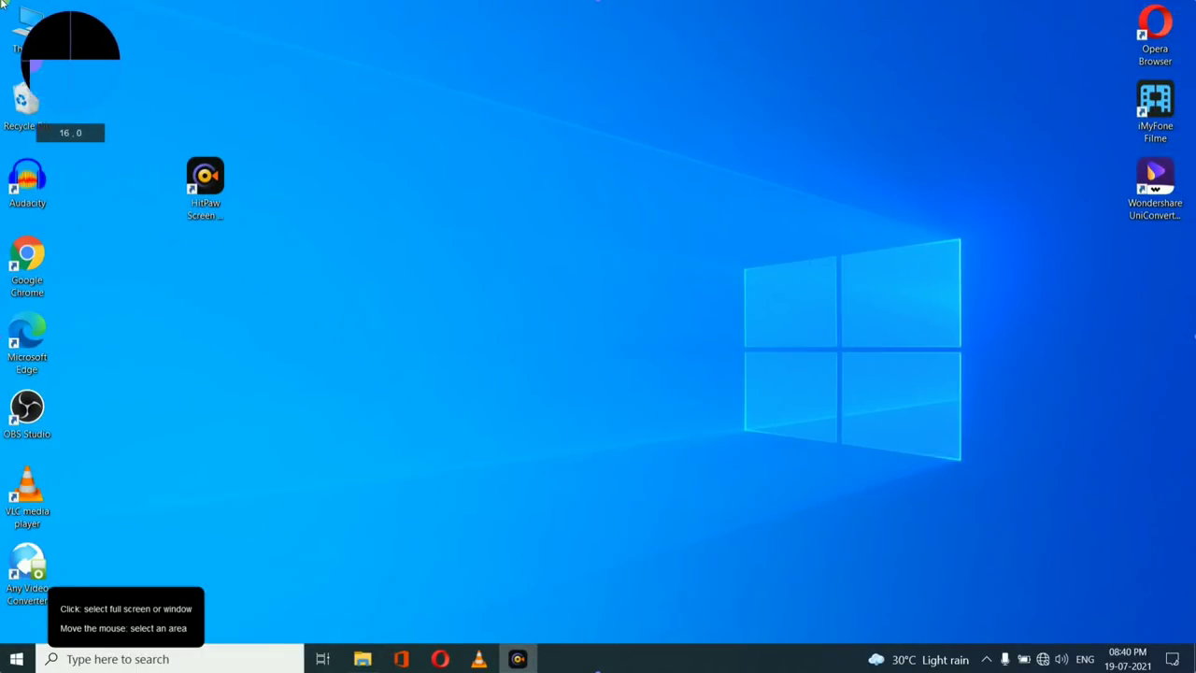
left_click_drag(2, 3, 1195, 671)
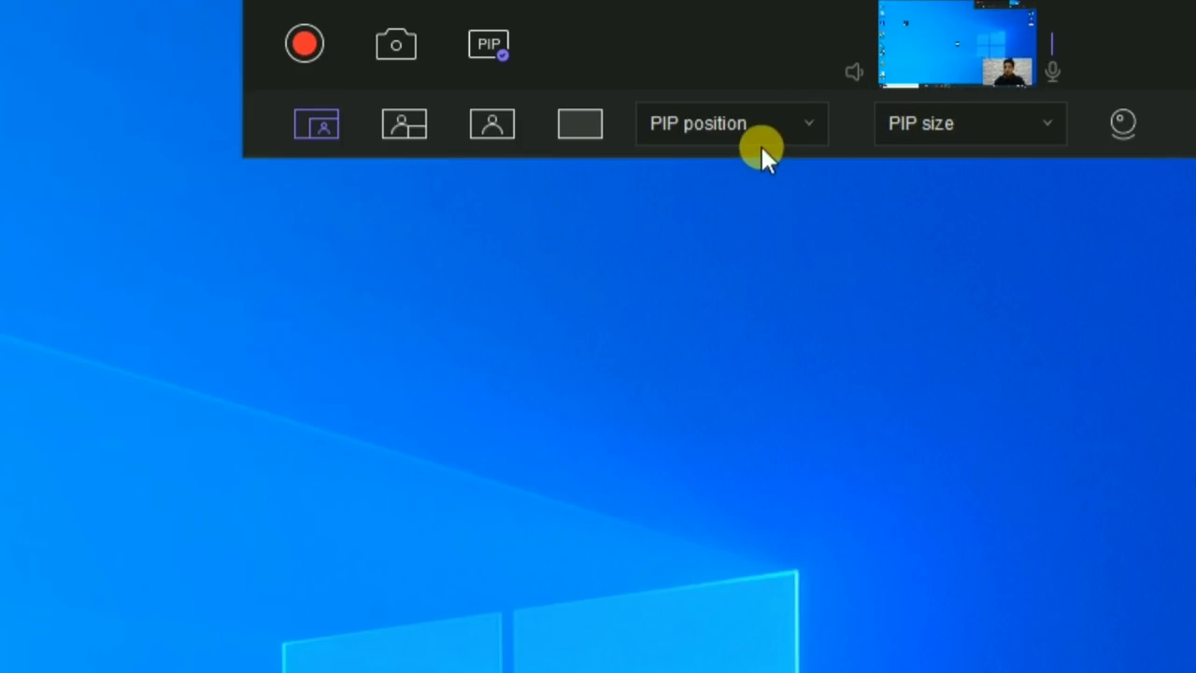
Step: Preview the Webcam + Screen, Webcam and screen-only layouts and return to the Screen + Webcam layout
left_click(395, 135)
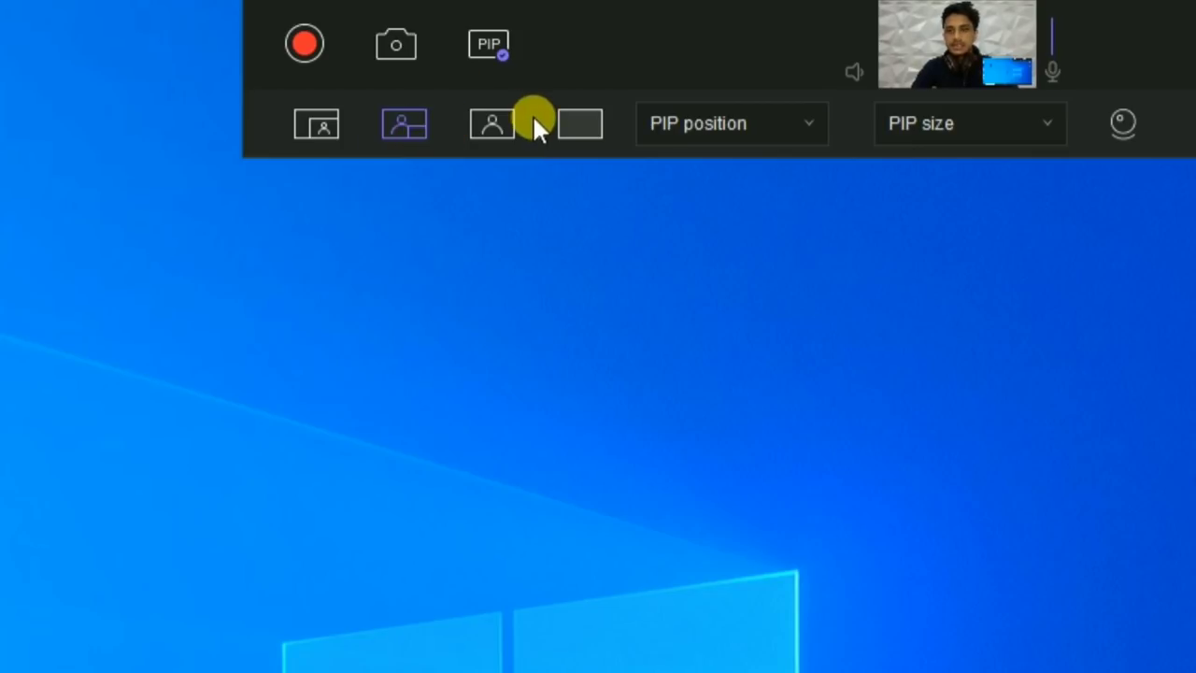
left_click(510, 127)
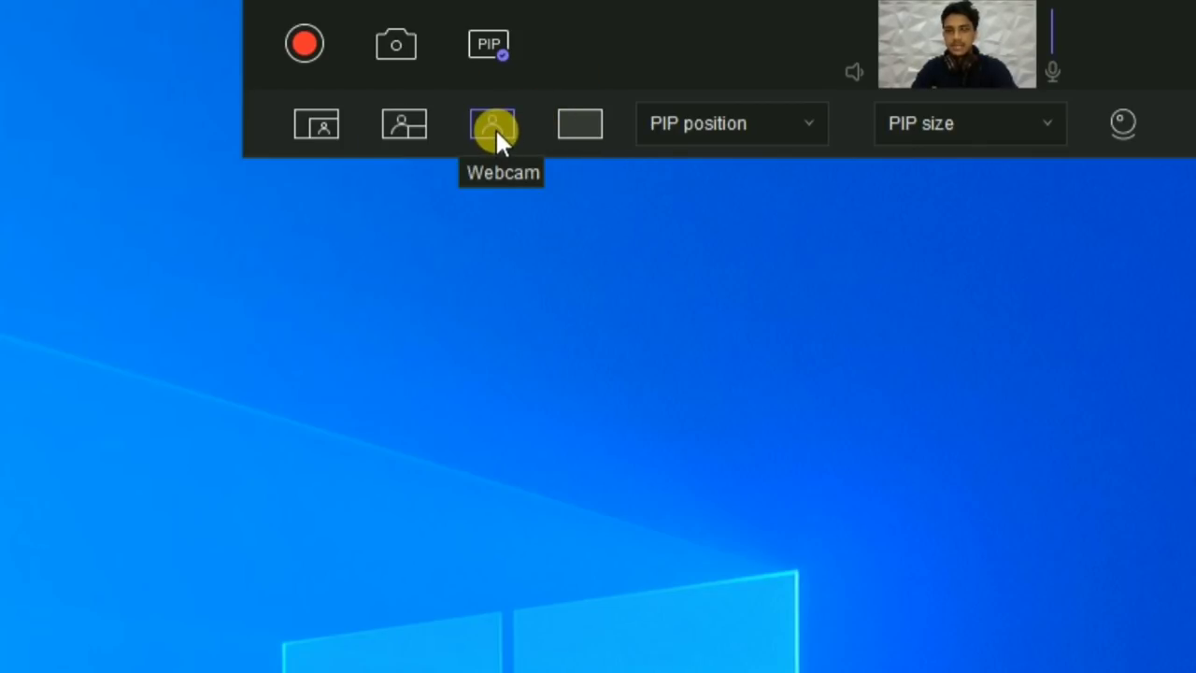
left_click(596, 119)
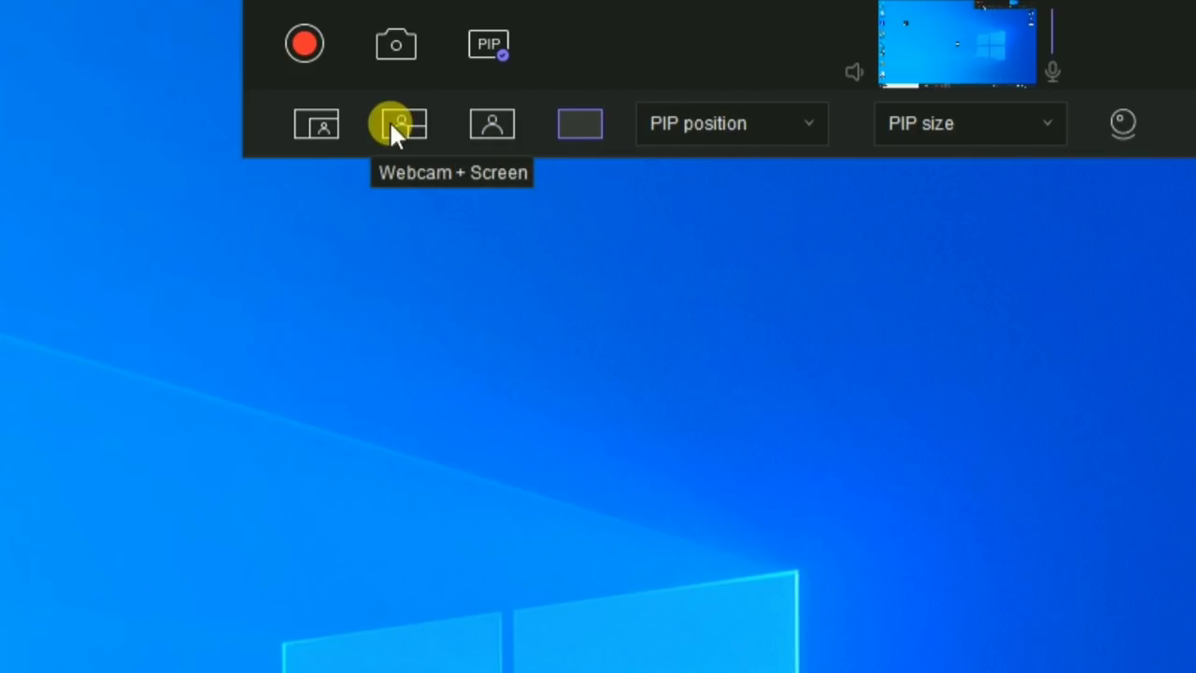
left_click(311, 130)
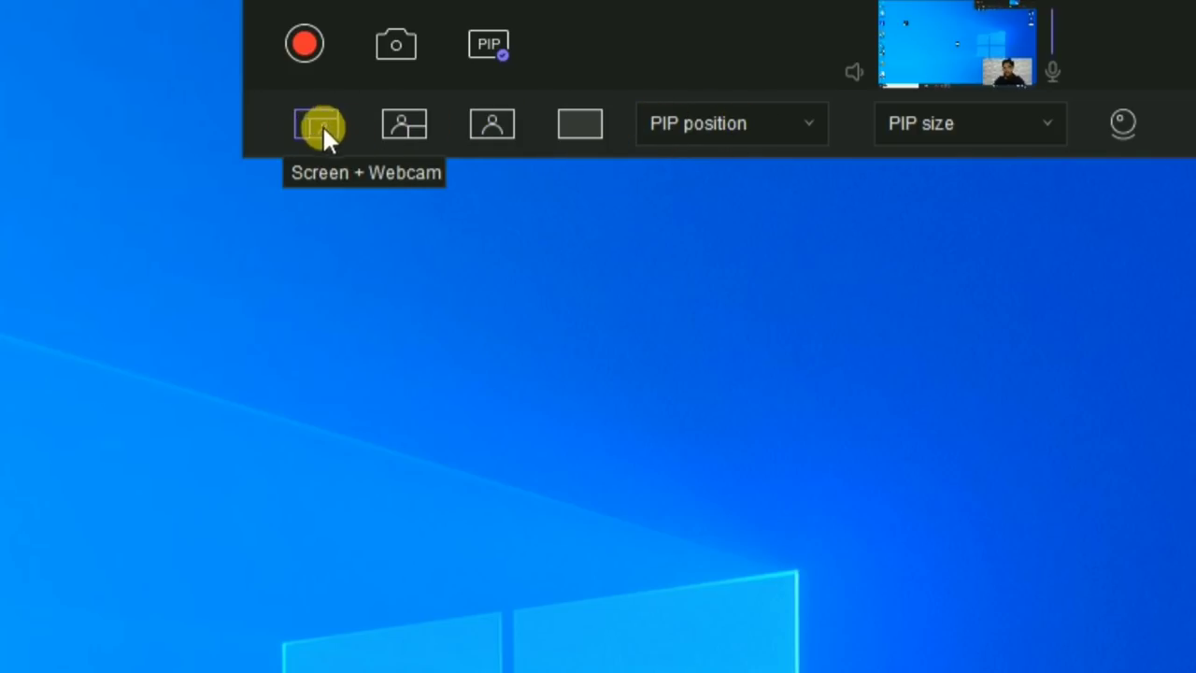
Step: Try the different PIP positions and place the webcam overlay at the middle of the screen's right edge
left_click(732, 126)
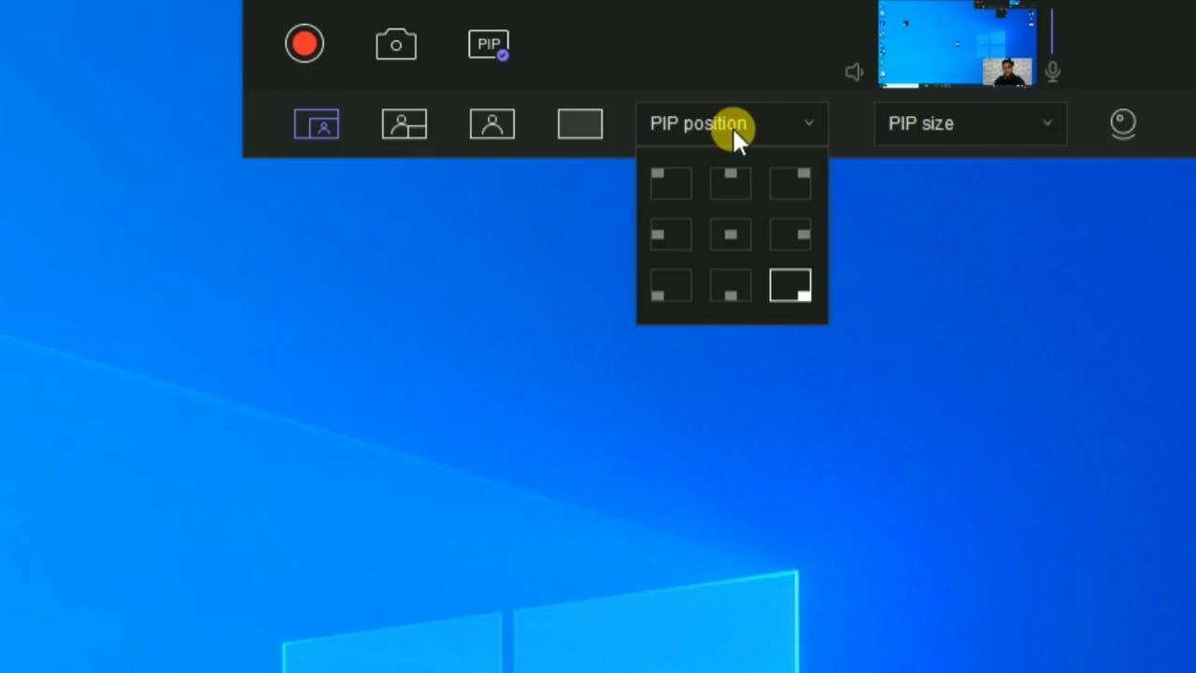
left_click(674, 183)
left_click(743, 184)
left_click(787, 184)
left_click(670, 234)
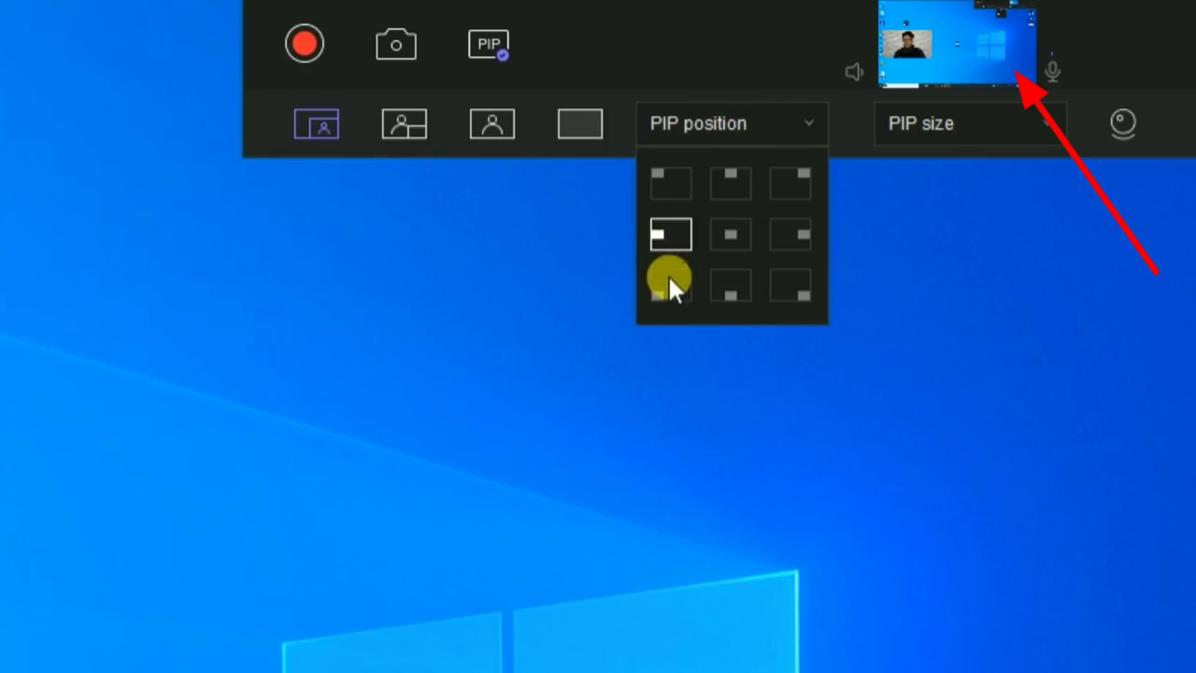
left_click(729, 236)
left_click(731, 286)
left_click(790, 236)
left_click(791, 286)
left_click(671, 183)
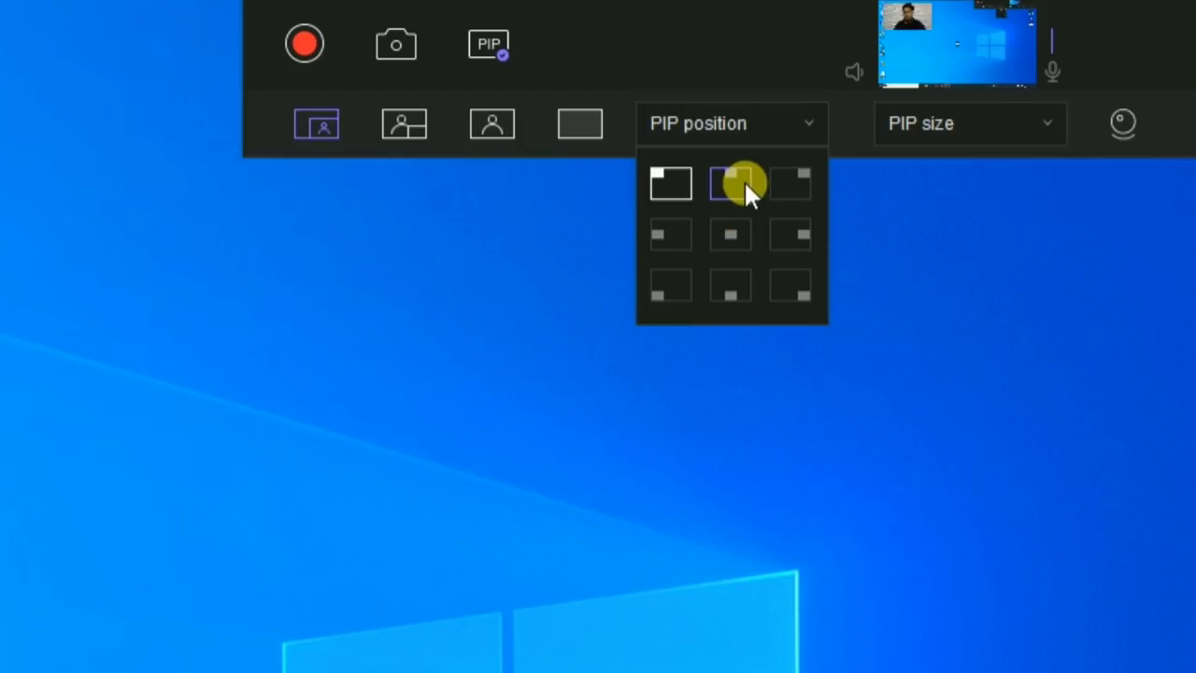
left_click(731, 183)
left_click(791, 183)
left_click(791, 236)
Step: Try the 70% and 25% PIP sizes, and size the webcam overlay to 50% with a further 5% zoom in
left_click(976, 116)
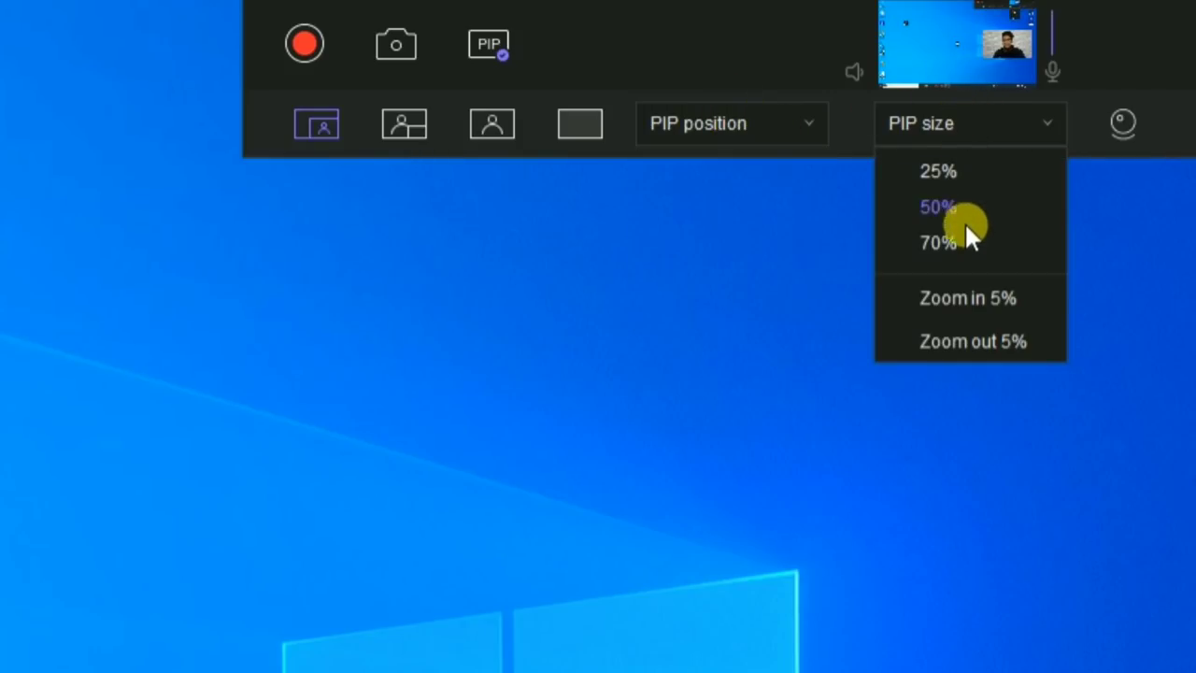
left_click(944, 242)
left_click(941, 142)
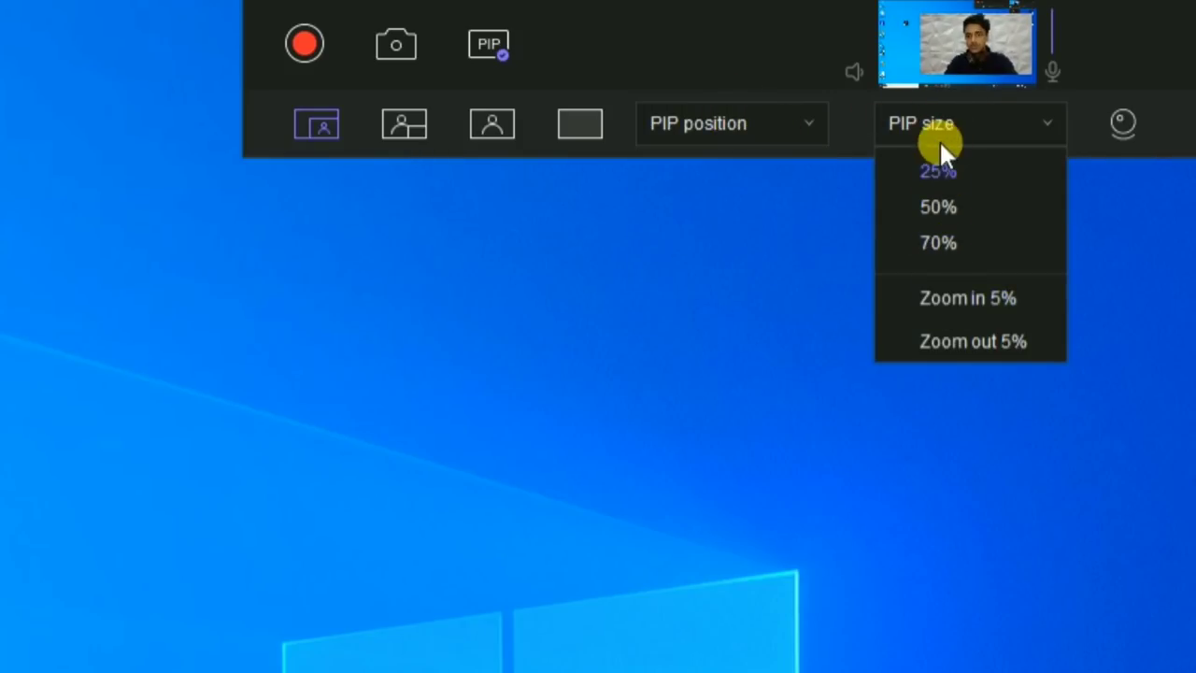
left_click(938, 170)
left_click(938, 206)
left_click(944, 298)
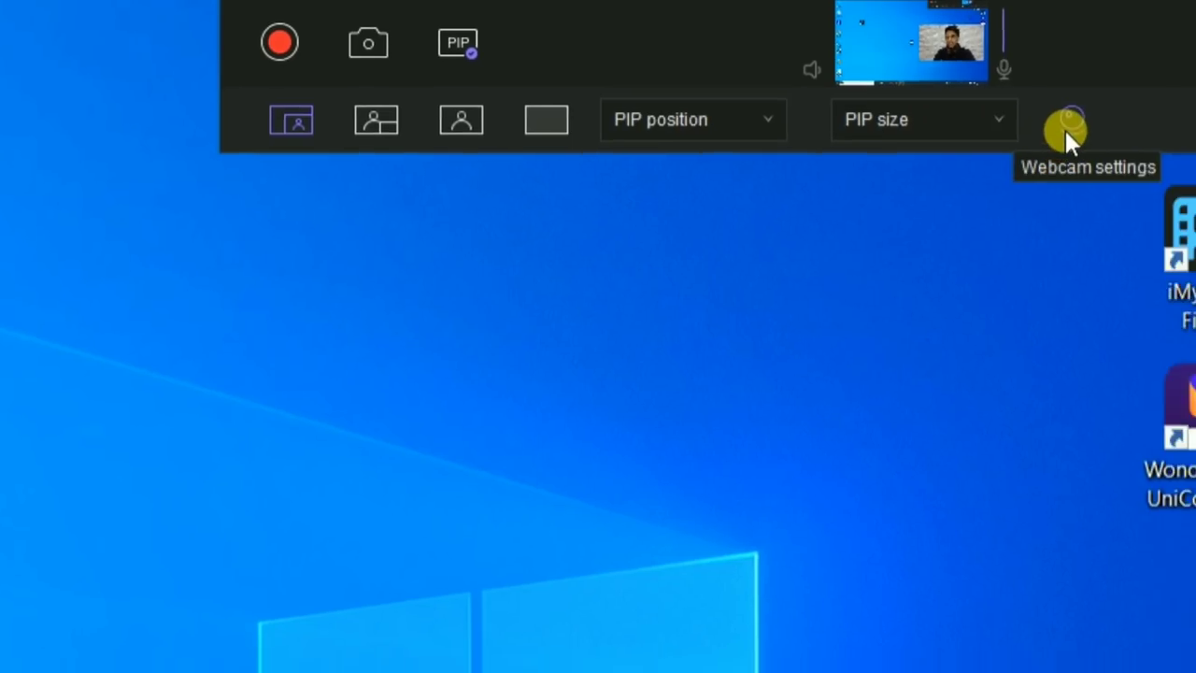
Step: Turn on webcam mirroring for the overlay and start the picture-in-picture recording
left_click(1070, 127)
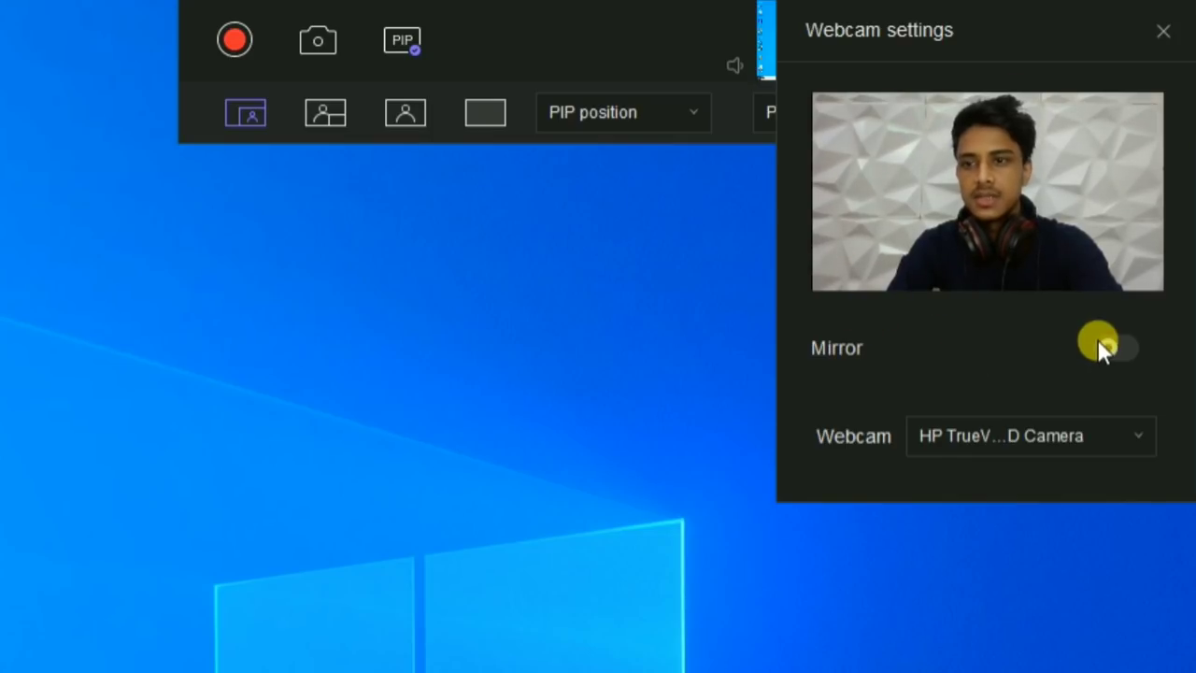
left_click(1102, 351)
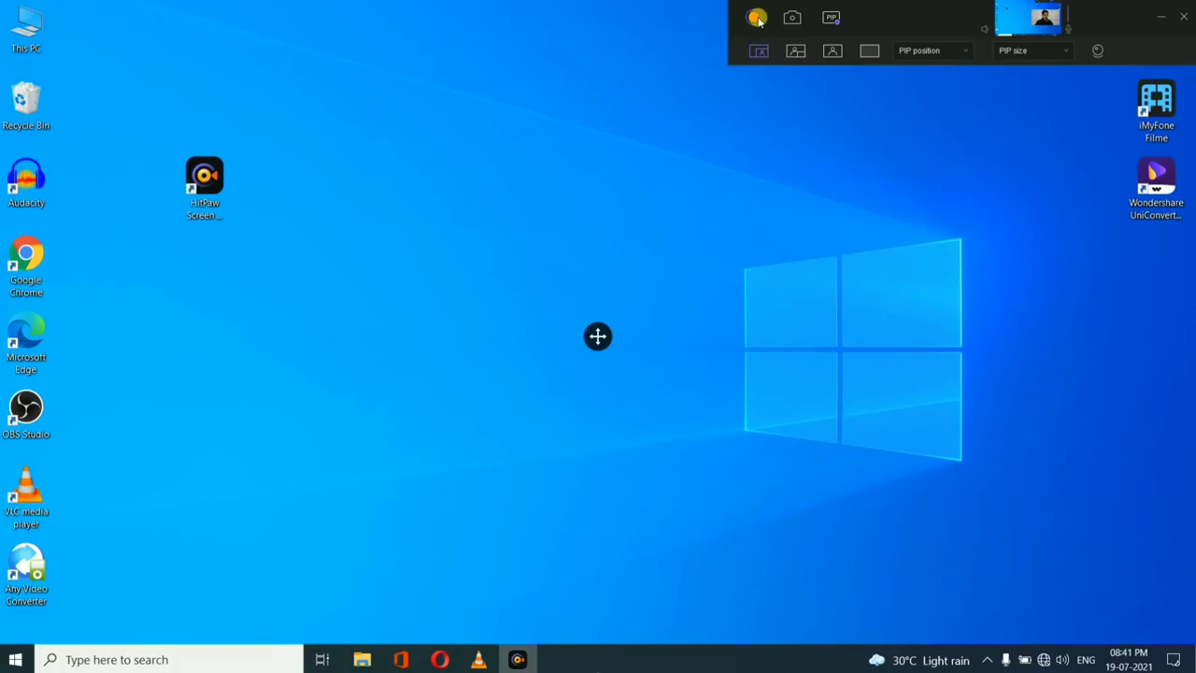
left_click(756, 17)
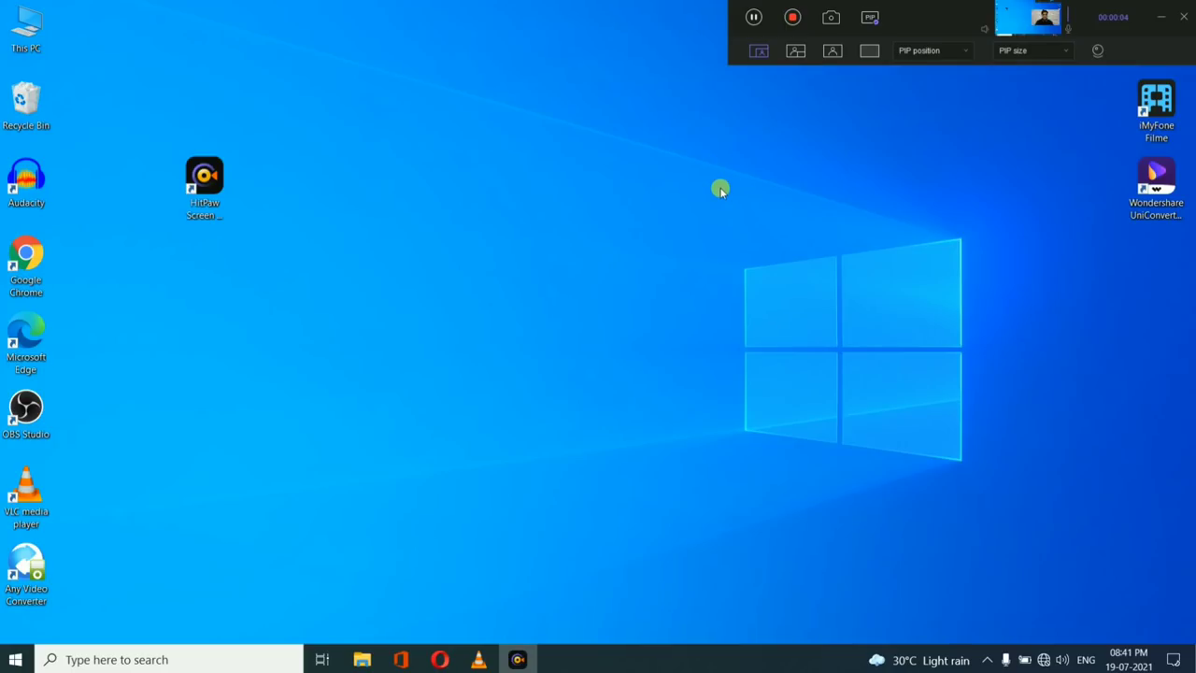
Step: Move the HitPaw Screen Recorder desktop shortcut toward the middle of the desktop as demo activity and stop the recording
left_click_drag(194, 198, 550, 281)
left_click_drag(505, 221, 682, 280)
left_click(615, 144)
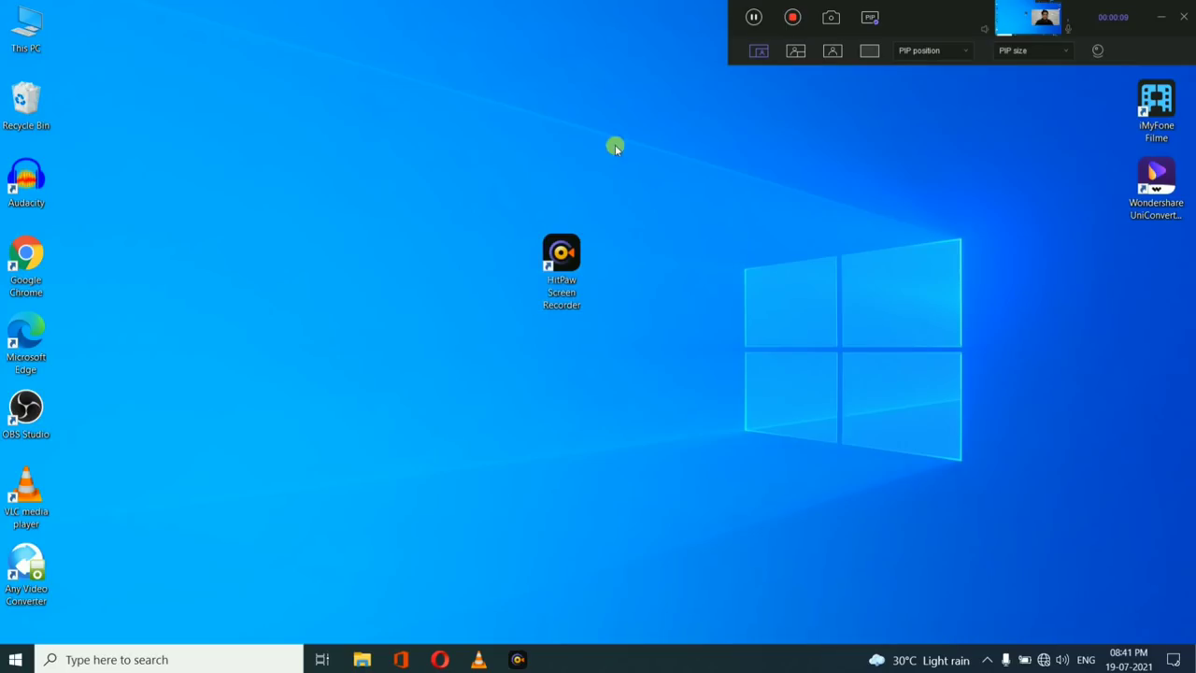
left_click(792, 17)
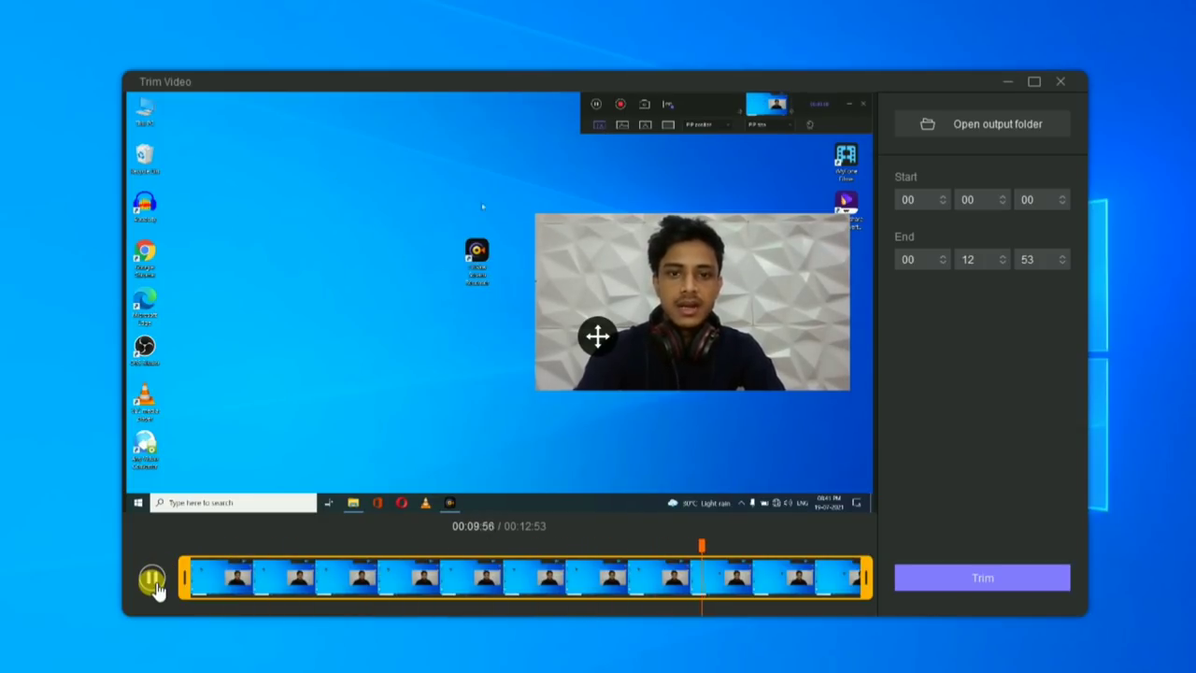
Step: Trim the recorded clip to the range 00:00:14 to 00:12:35 and save it as an MP4 in the HitPaw folder
left_click_drag(184, 576, 412, 585)
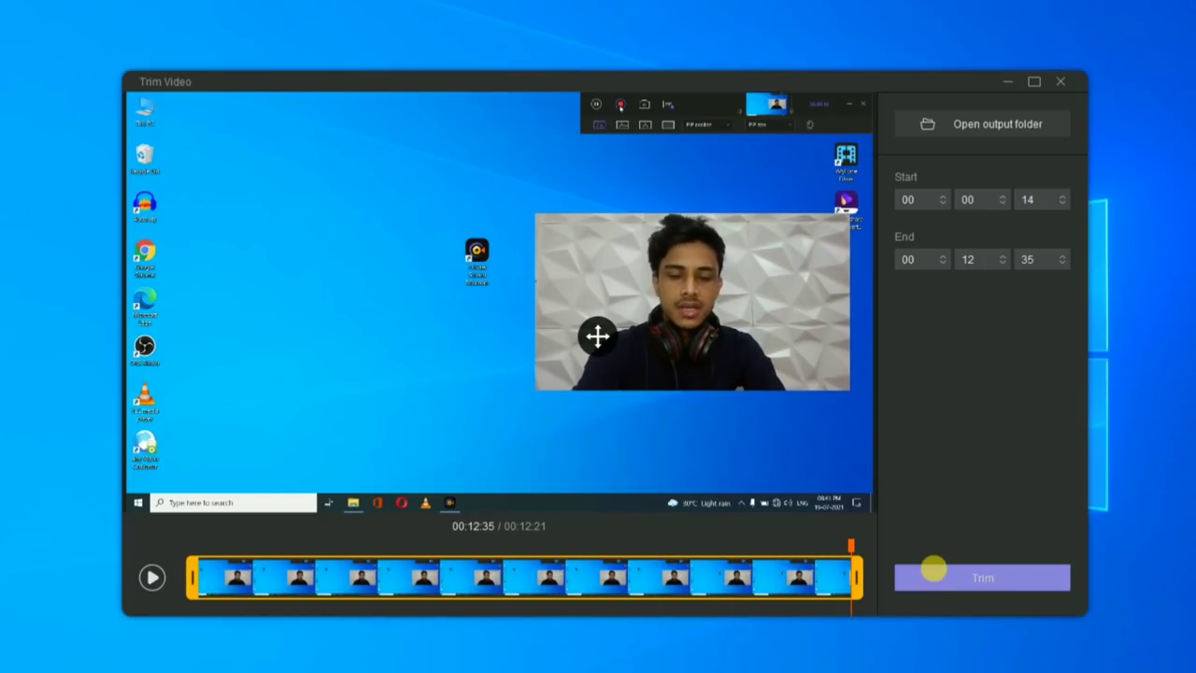
left_click(934, 576)
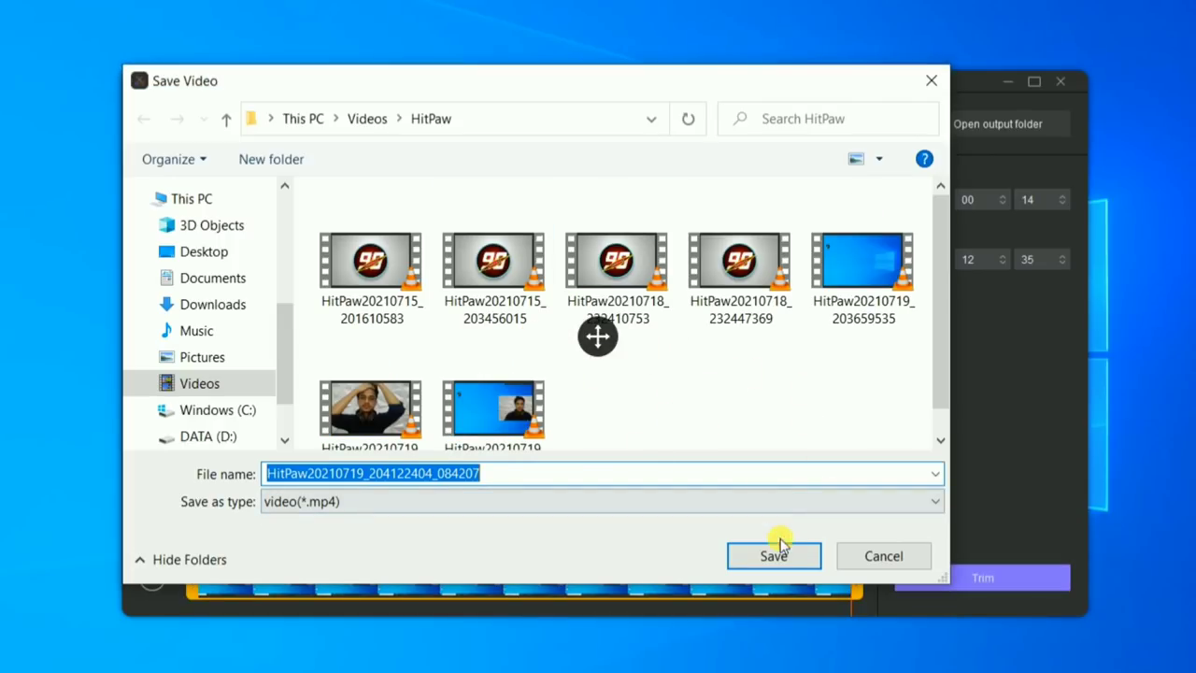
left_click(774, 555)
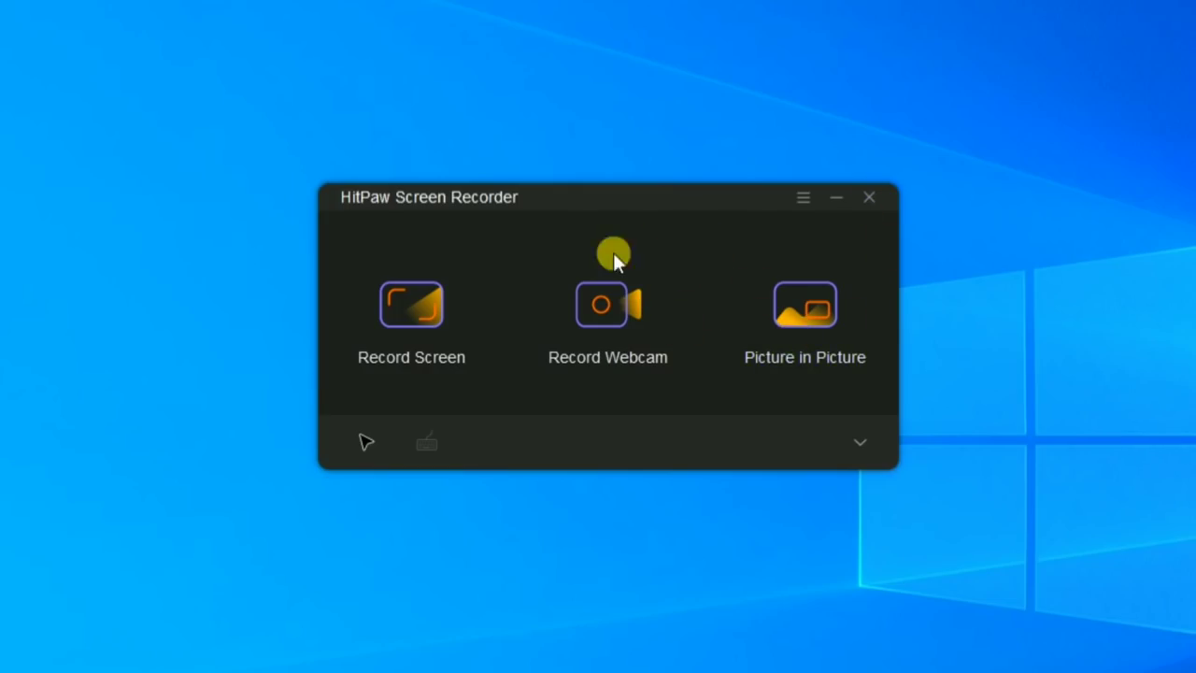
left_click_drag(643, 199, 650, 234)
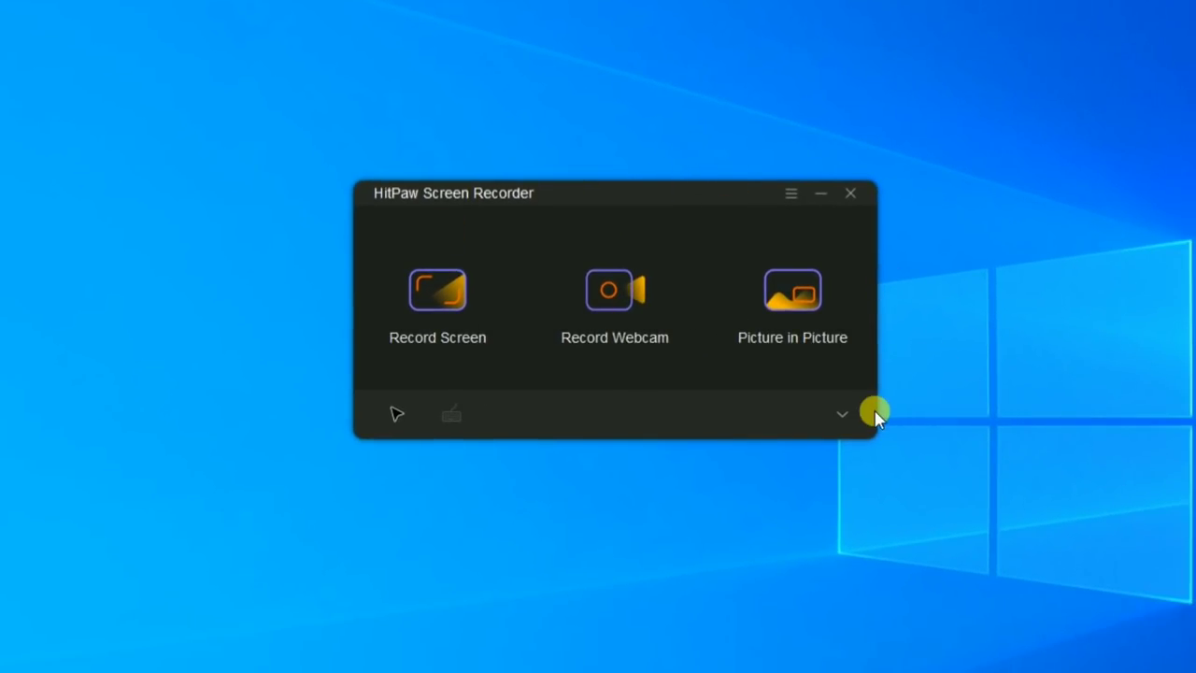
left_click(844, 413)
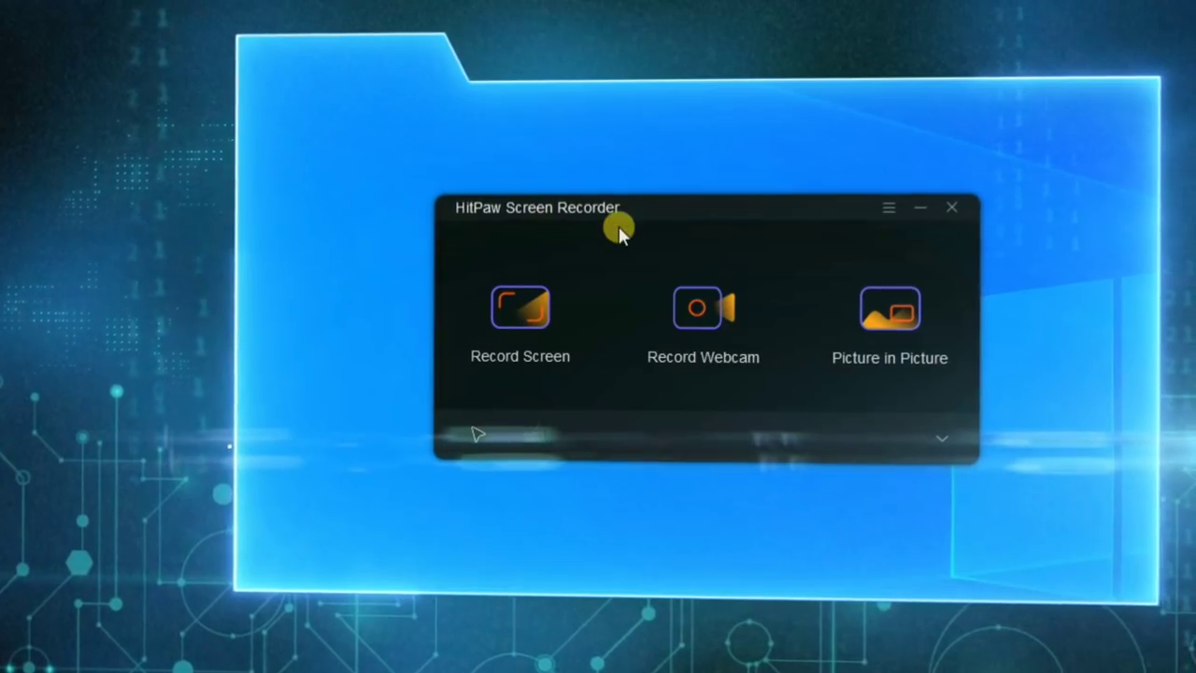